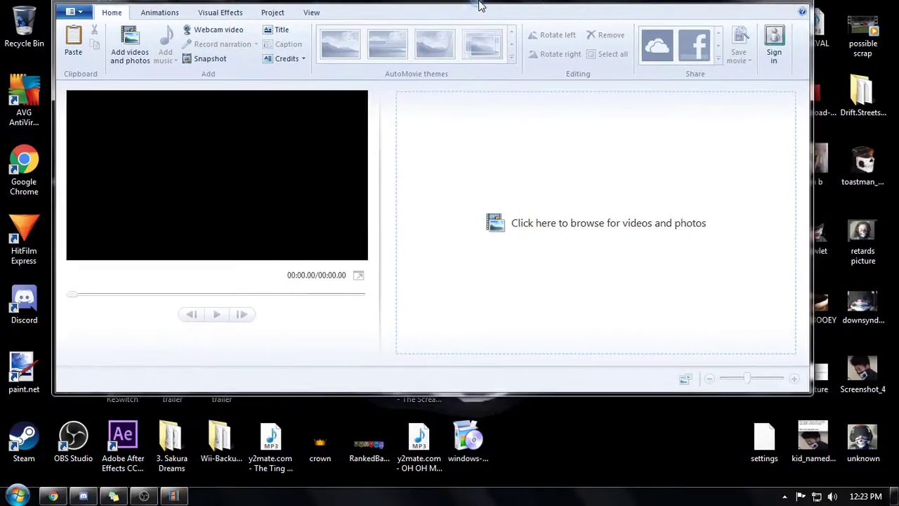
- Maximize the empty Movie Maker project window to full screen
double_click(479, 6)
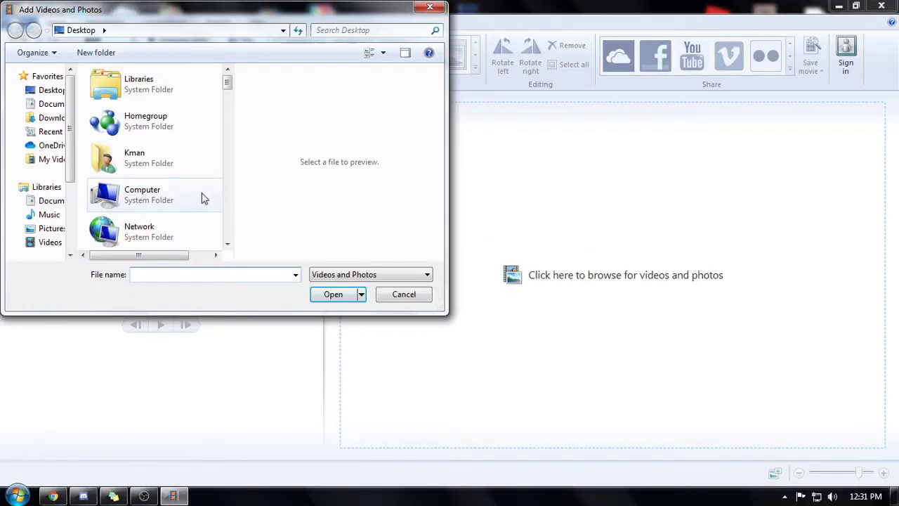
- Add the photo 20200314_121727 to the project as the first clip
scroll(202, 192, "down", 5)
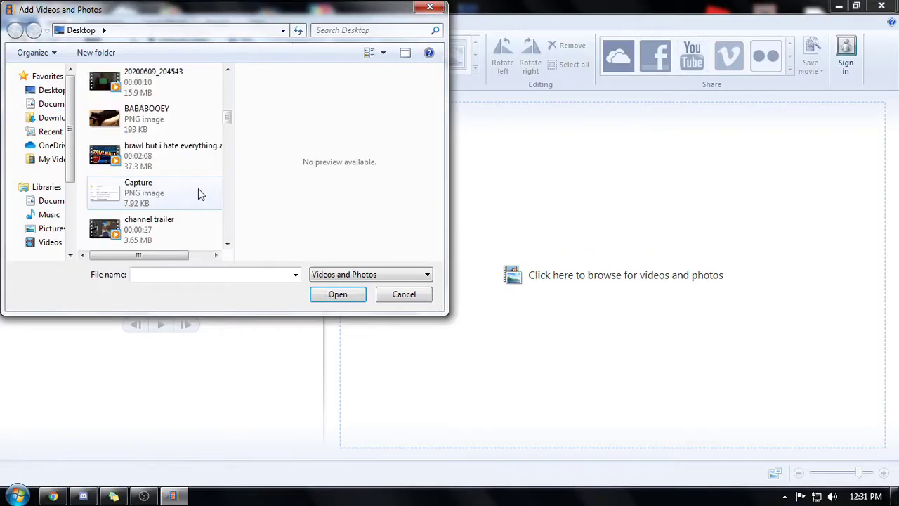
scroll(176, 179, "up", 3)
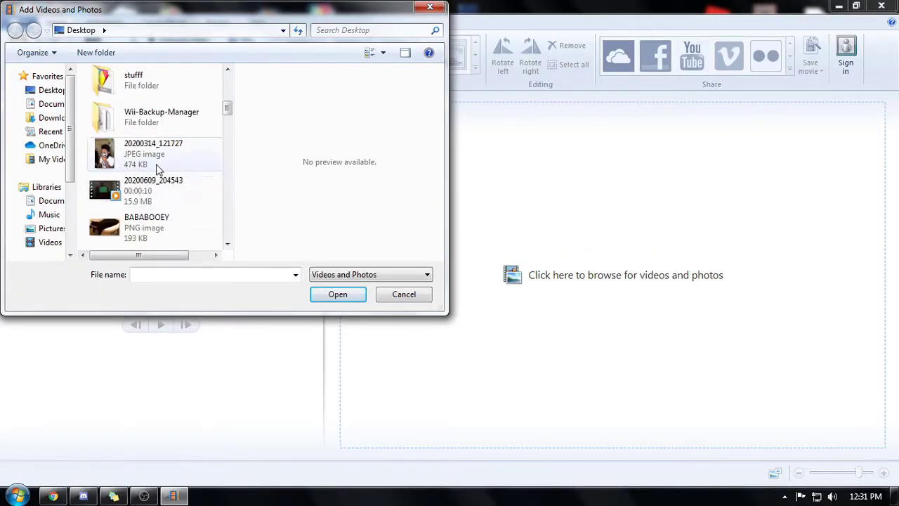
double_click(158, 168)
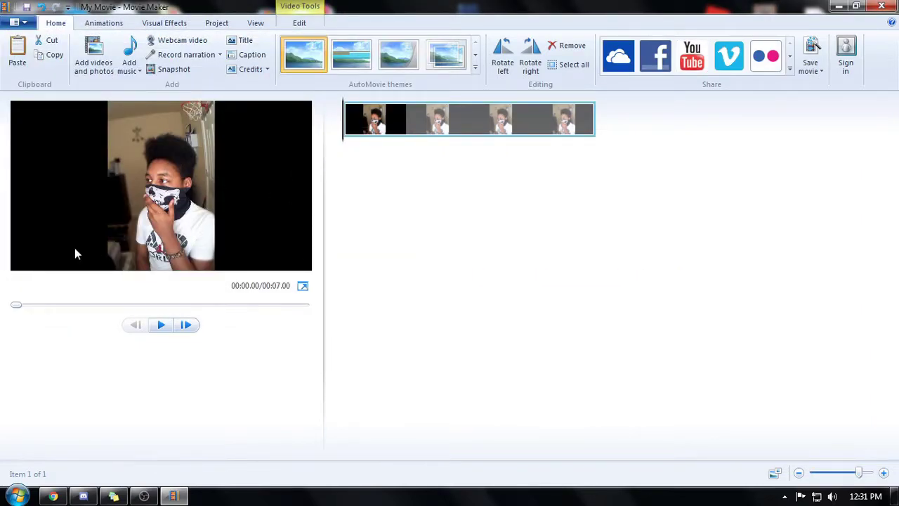
- Preview the photo clip from about 1.8 seconds, then return to the start
left_click(408, 132)
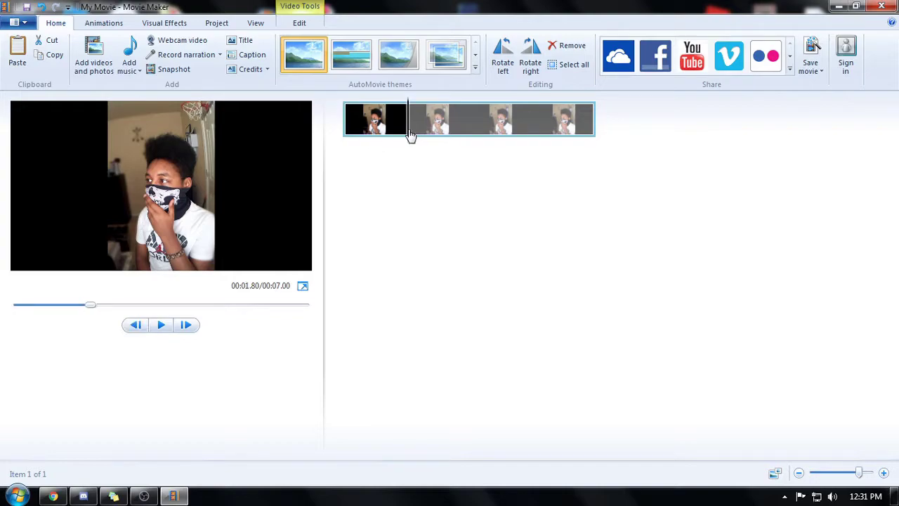
key("space")
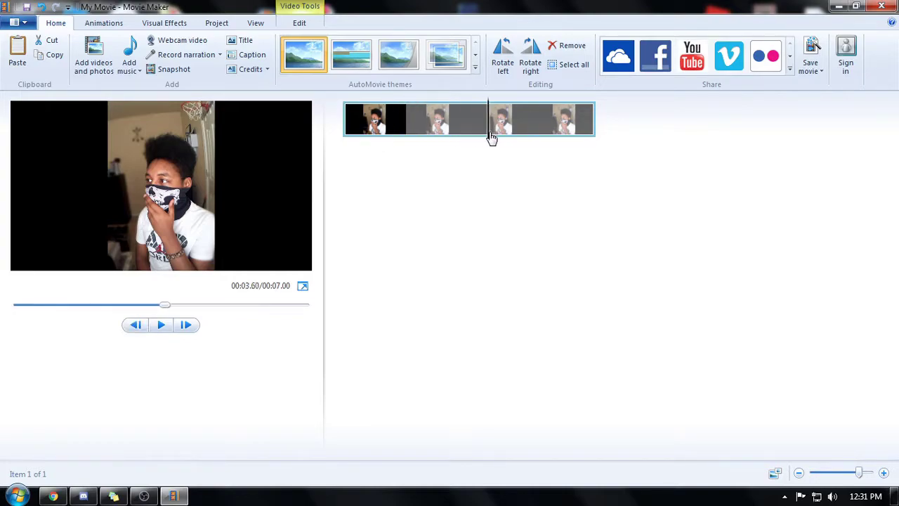
key("space")
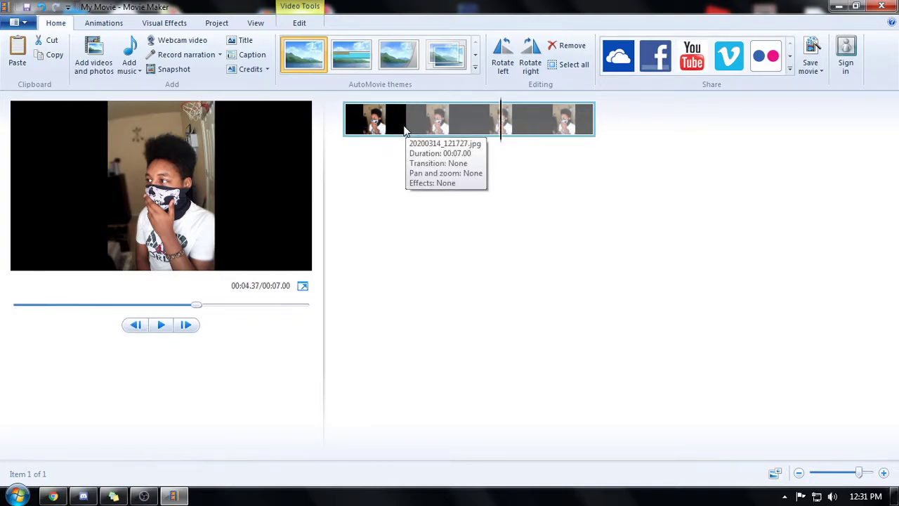
mouse_move(403, 131)
left_mouse_down()
mouse_move(425, 132)
mouse_move(404, 115)
left_mouse_up()
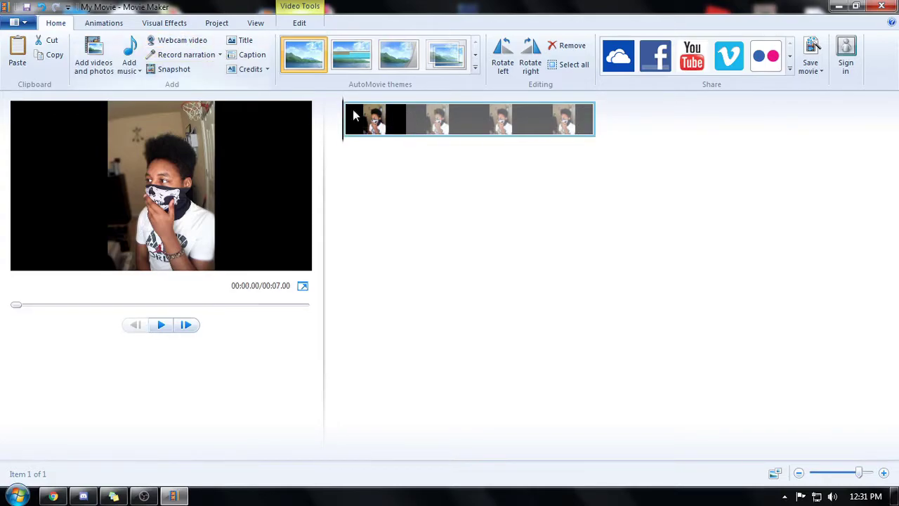
- Look through the View, Project, Visual Effects and Animations ribbons, ending back on Home
left_click(246, 24)
left_click(225, 25)
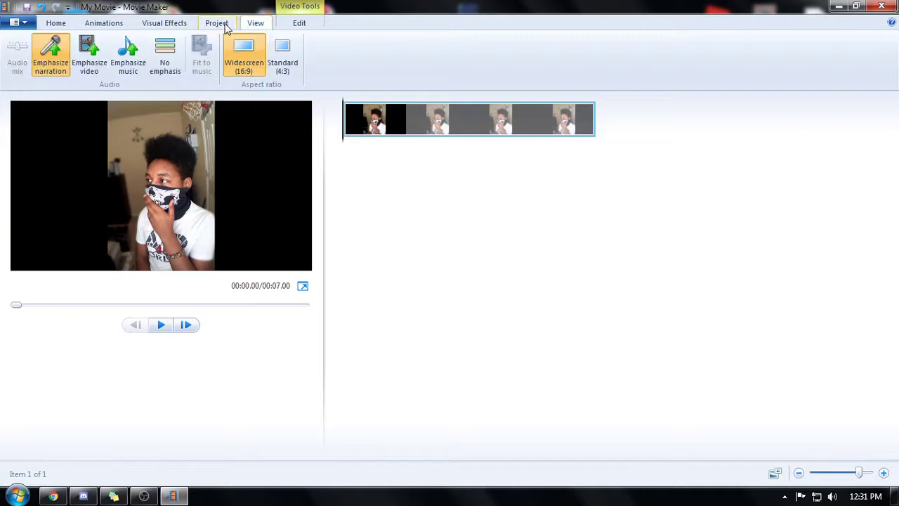
left_click(172, 26)
left_click(257, 28)
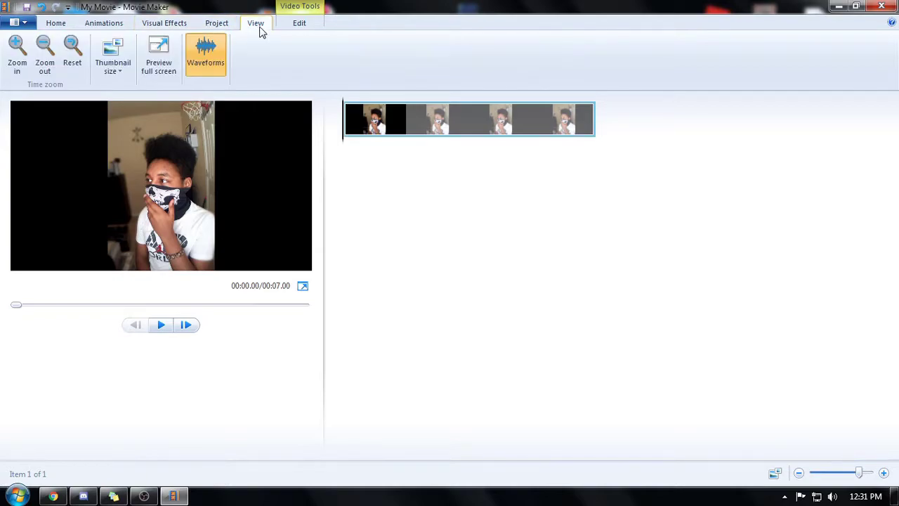
left_click(87, 30)
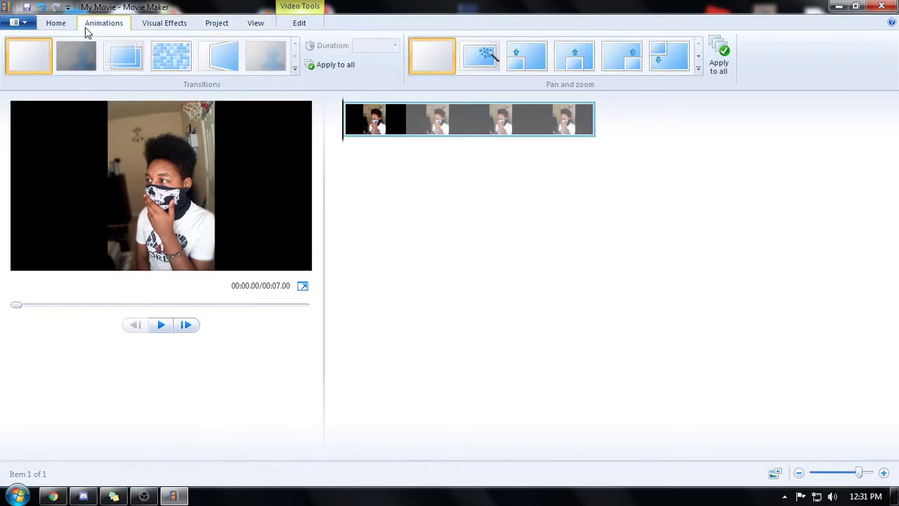
left_click(57, 30)
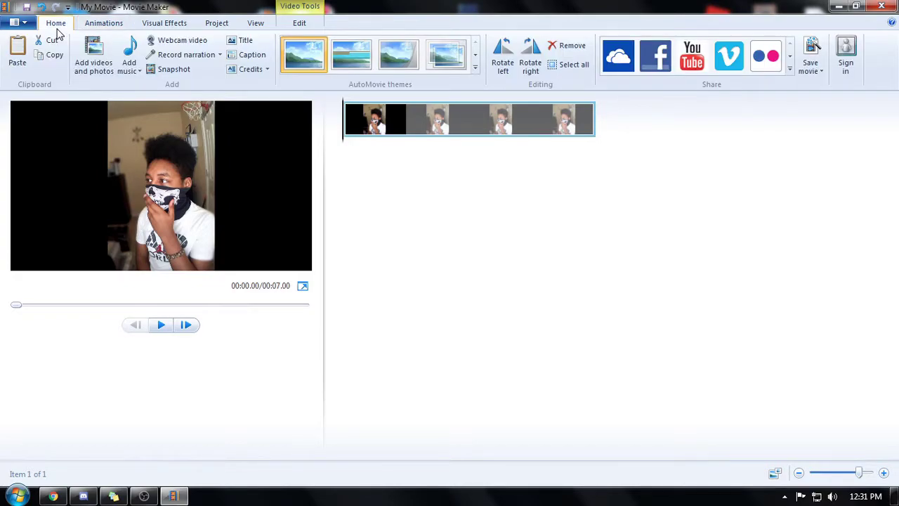
- Set the photo clip's duration to 30.00, then 60 seconds
left_click(298, 29)
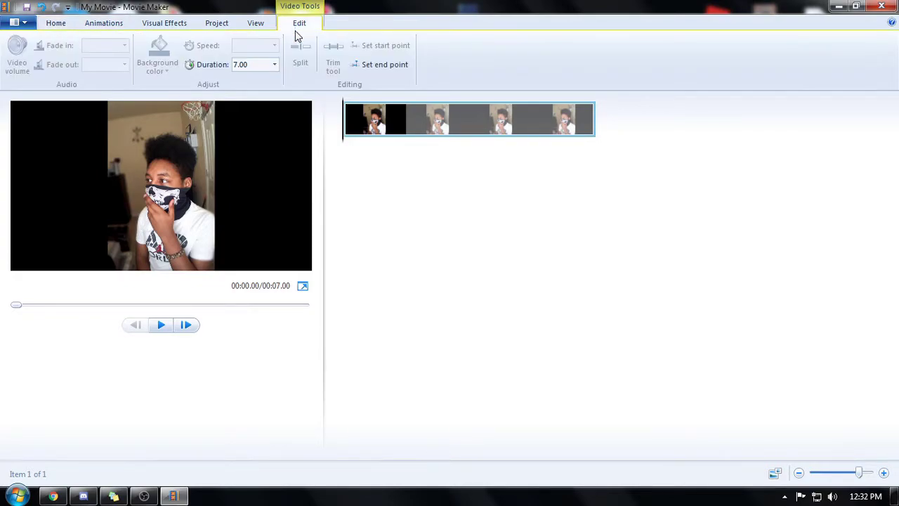
left_click(275, 64)
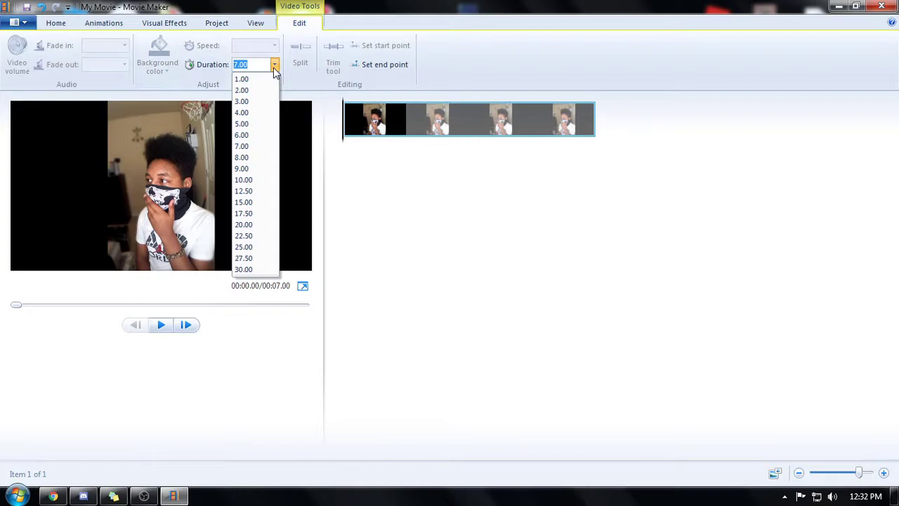
left_click(243, 269)
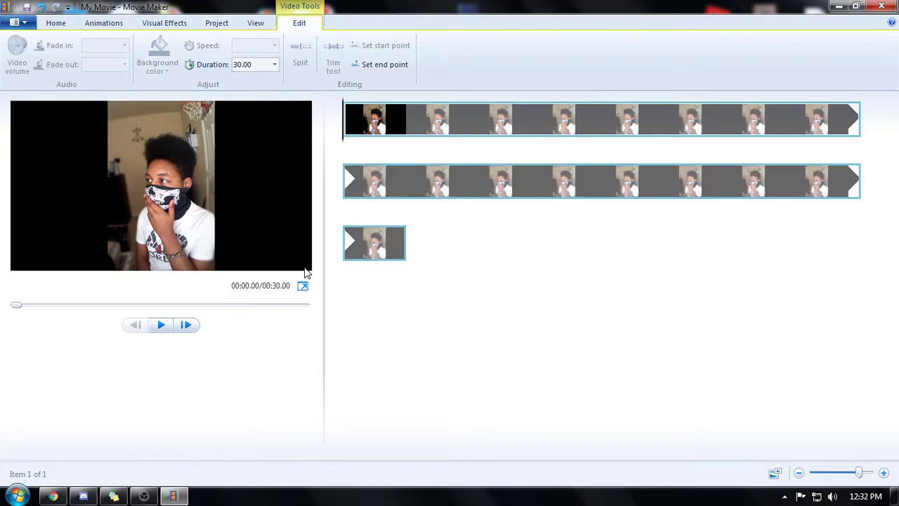
left_click(275, 64)
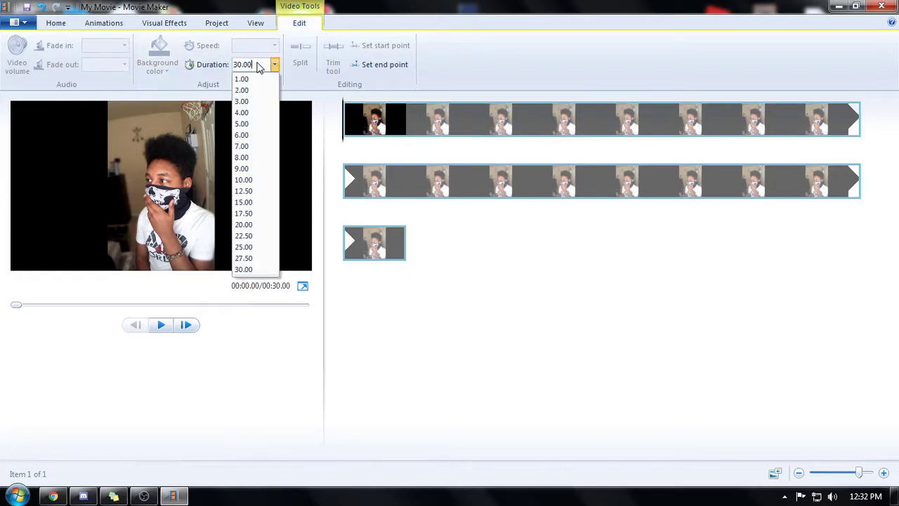
key("Left")
key("Left")
key("Left")
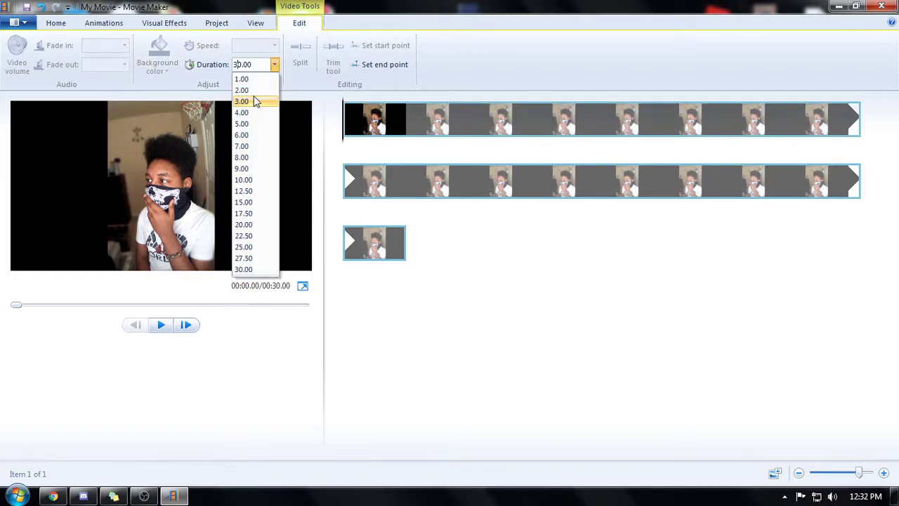
key("BackSpace")
key("BackSpace")
type("60")
key("Return")
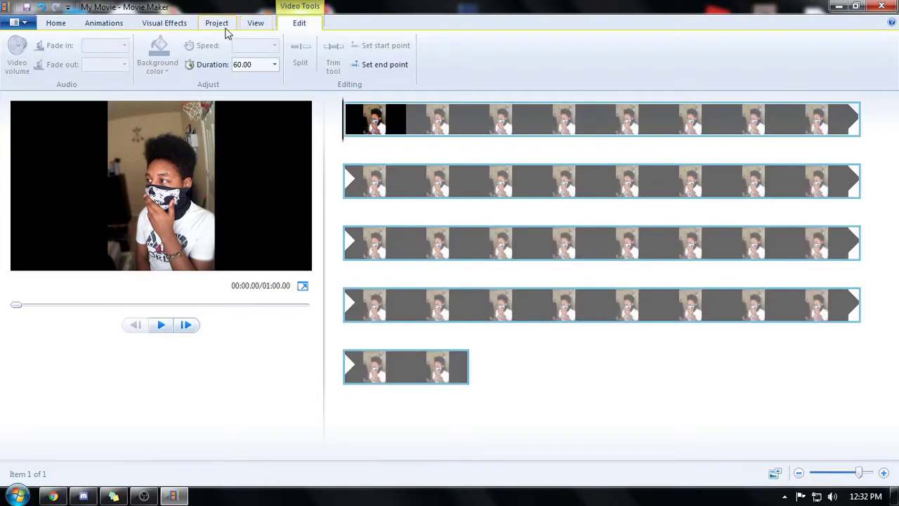
left_click(87, 26)
- Add the ARRIVAL MP3 as background music and briefly preview it
left_click(54, 26)
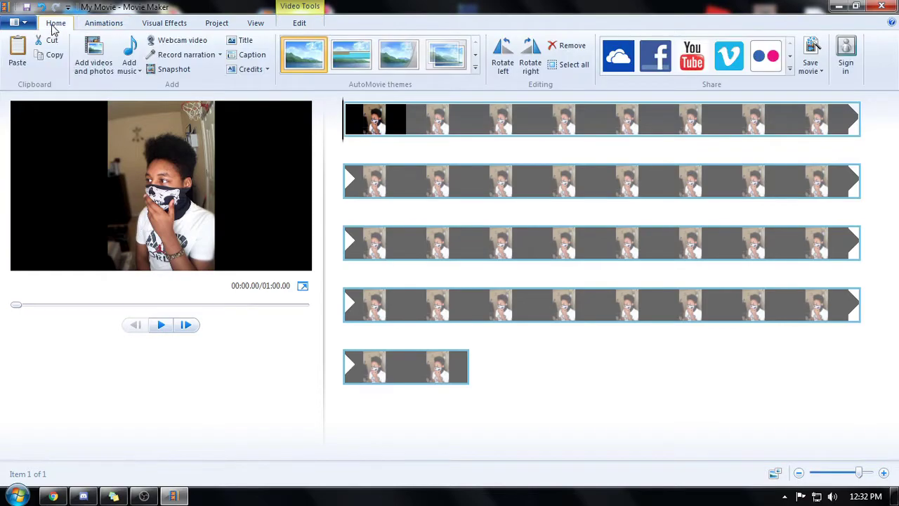
left_click(131, 67)
left_click_drag(227, 94, 227, 191)
left_click(147, 140)
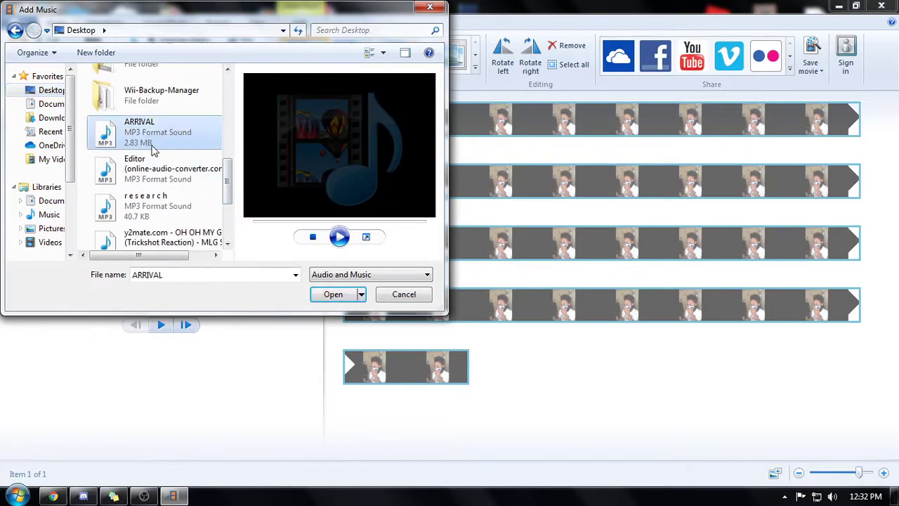
left_click(332, 296)
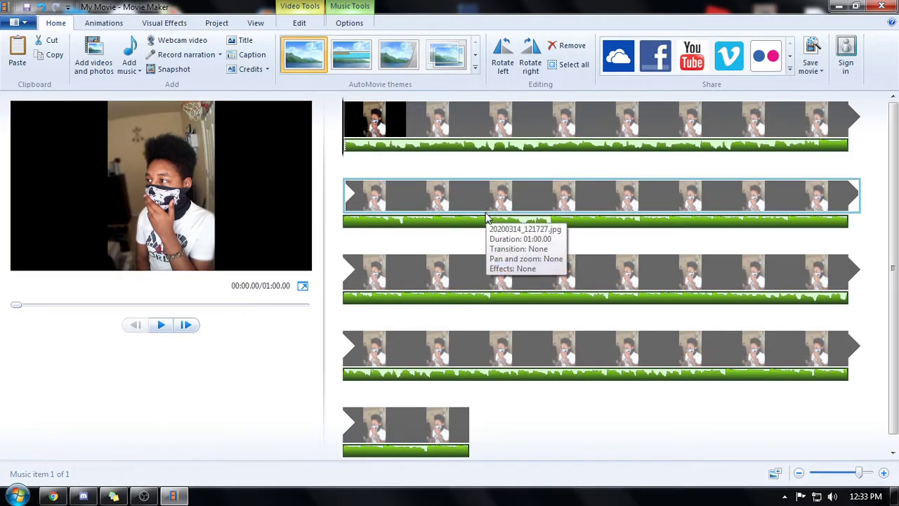
key("space")
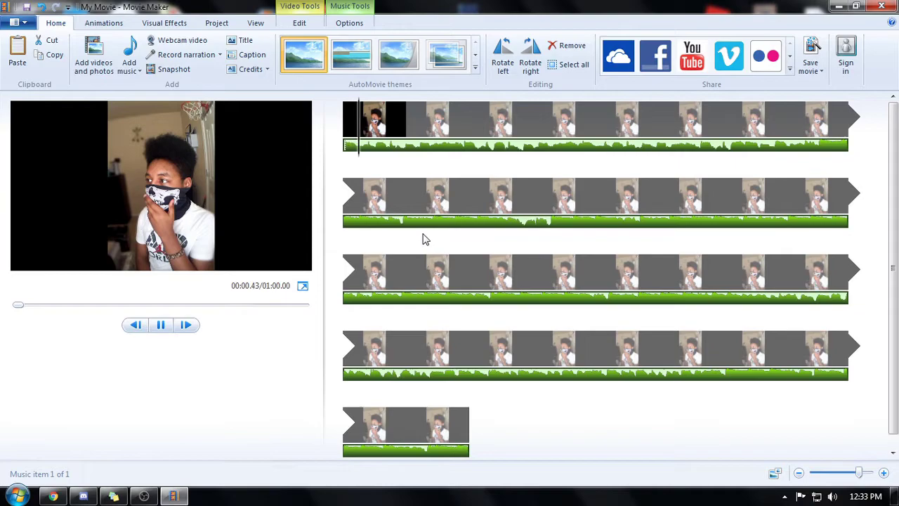
key("space")
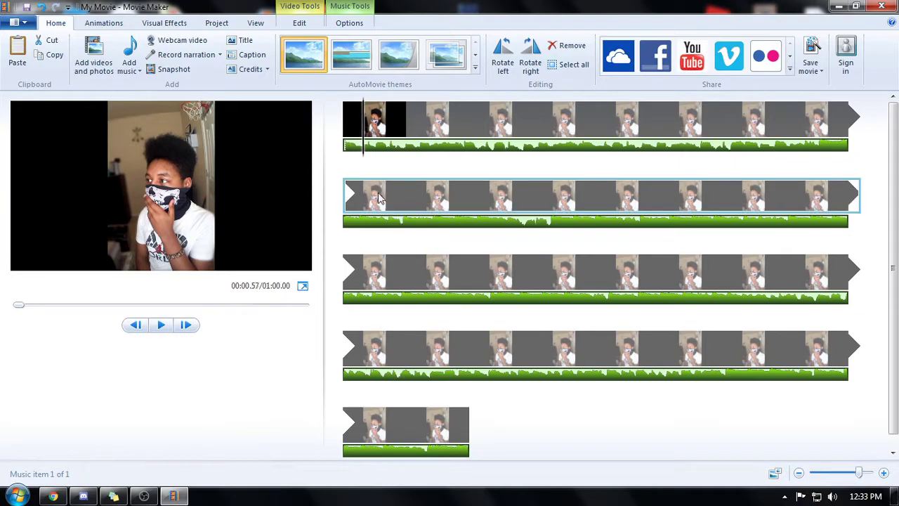
- Lower the ARRIVAL music volume in two passes, previewing the level each time
left_click(358, 27)
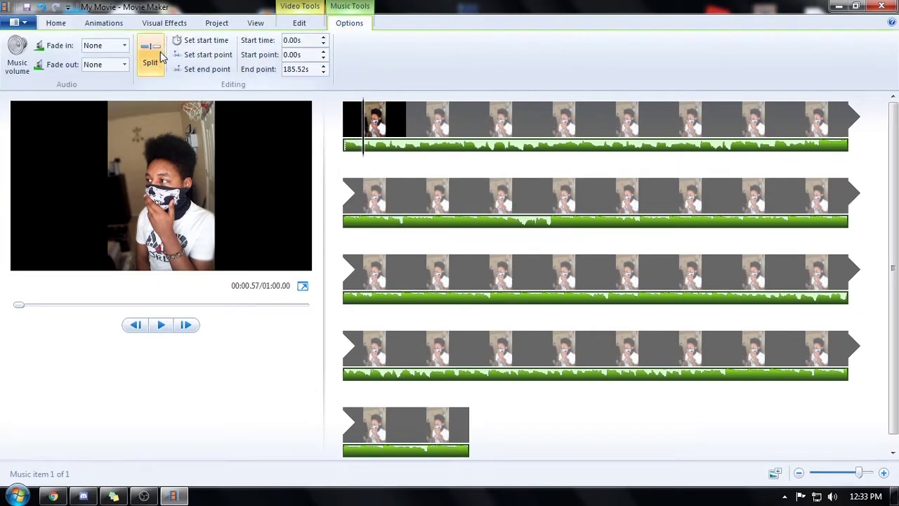
left_click(25, 72)
left_click_drag(46, 88, 32, 89)
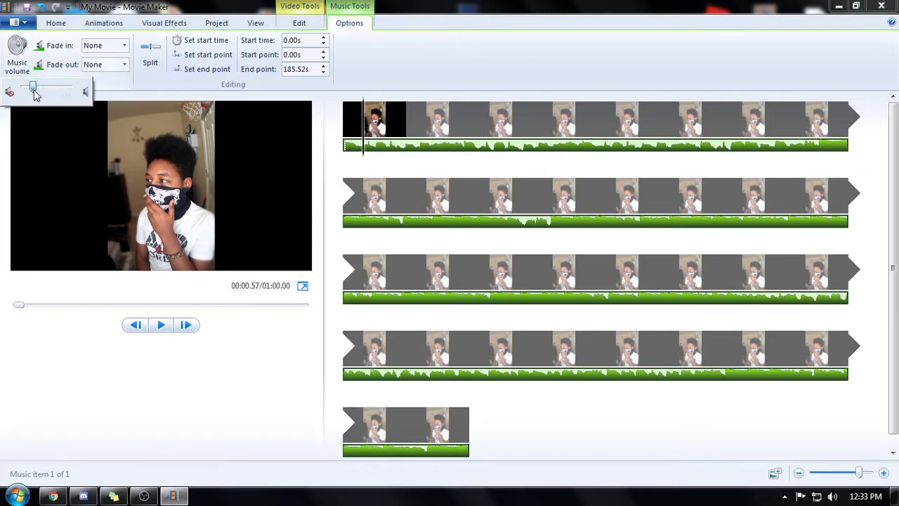
left_click(134, 158)
key("space")
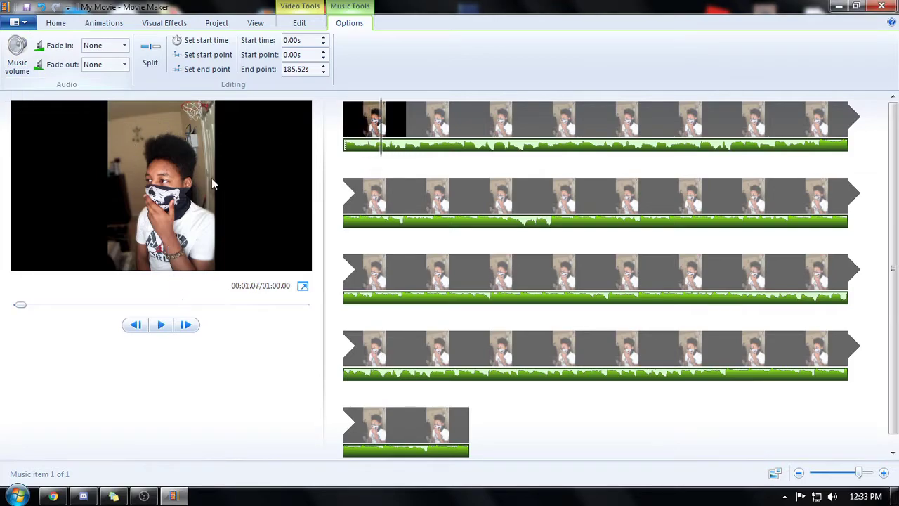
left_click(11, 57)
left_click_drag(33, 88, 24, 88)
left_click(351, 28)
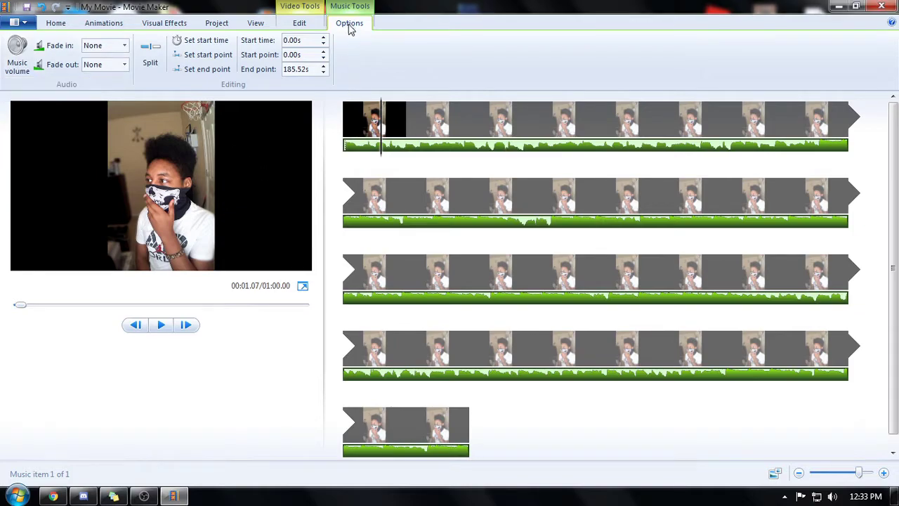
key("space")
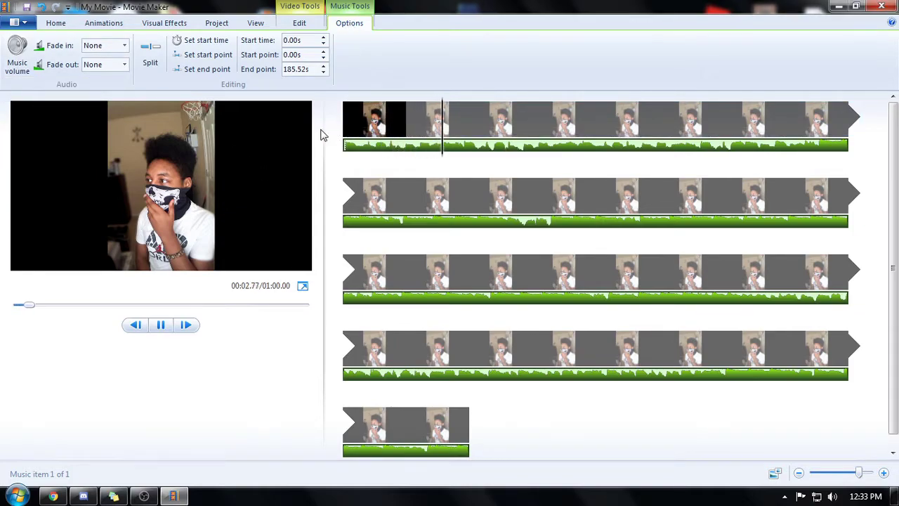
- Pause playback at 11.10 seconds and start the music at that playhead position
left_click_drag(393, 123, 341, 134)
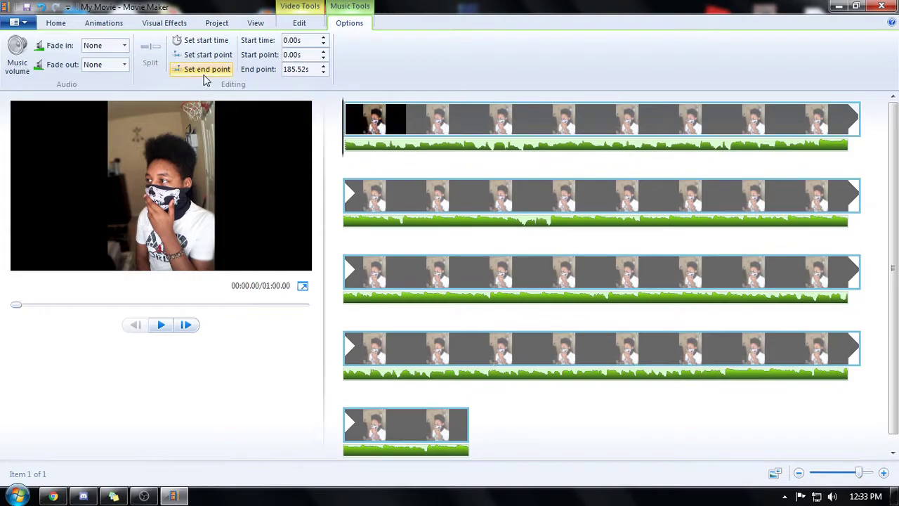
key("space")
left_click(782, 121)
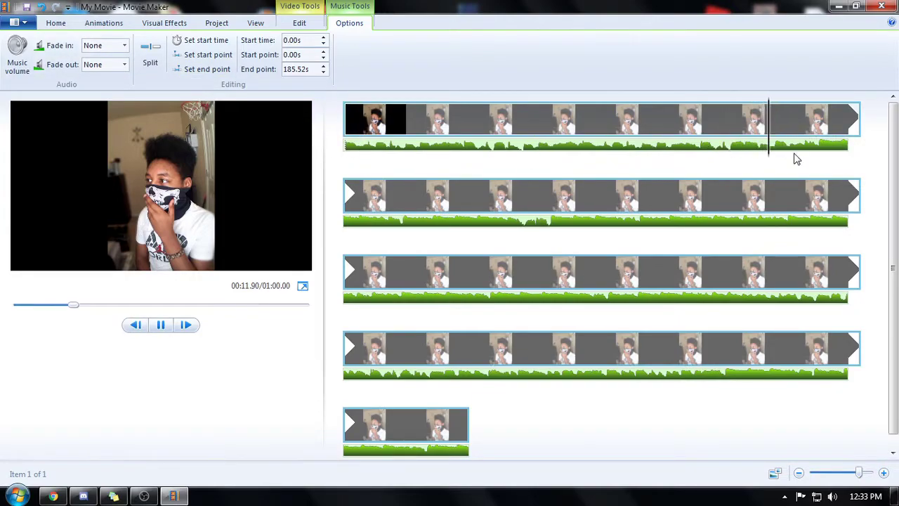
left_click(760, 127)
key("space")
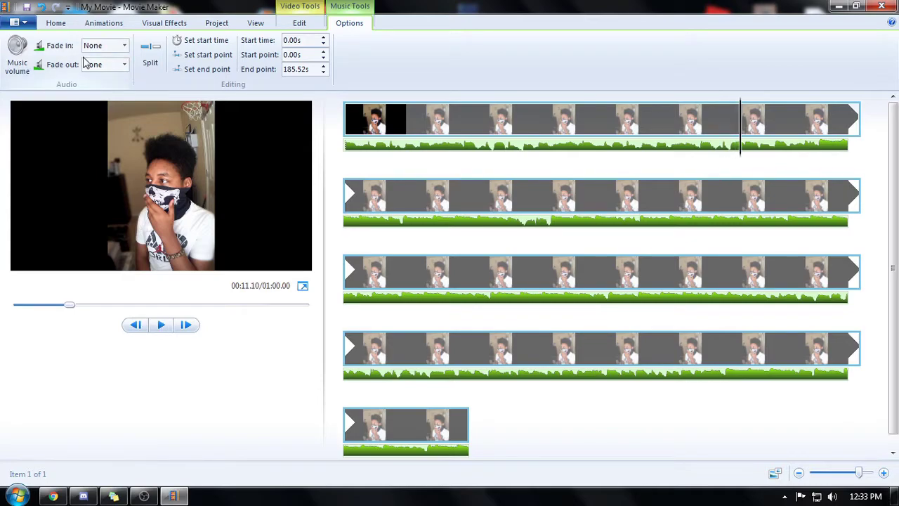
left_click(195, 42)
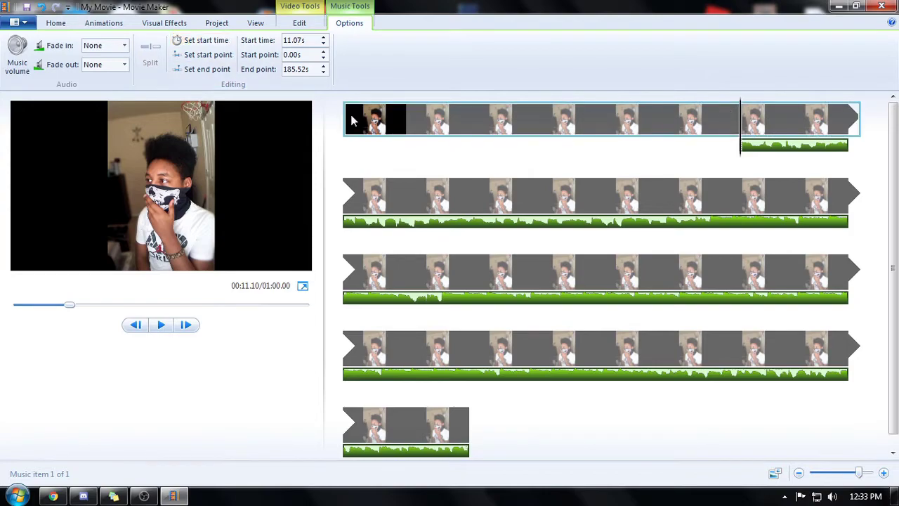
- Drag the music clip to the very start of the timeline so it begins at 0
left_click_drag(342, 127, 495, 134)
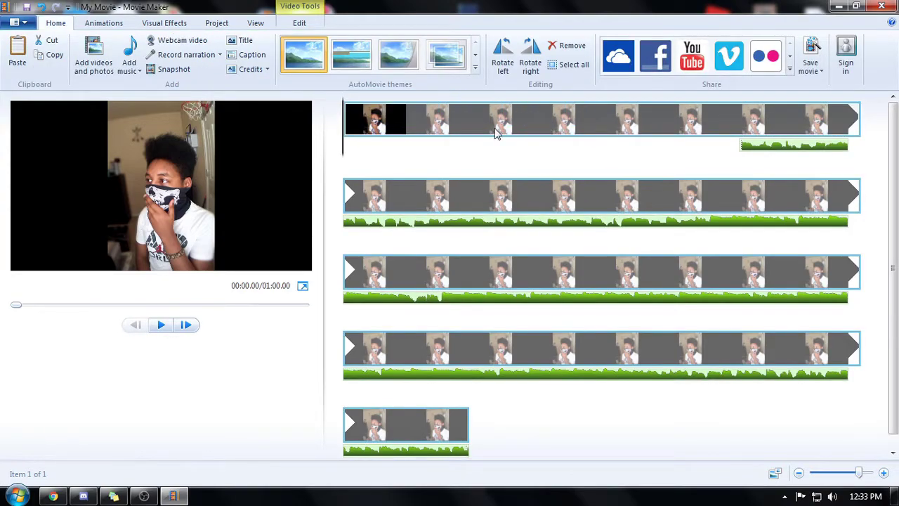
left_click(723, 128)
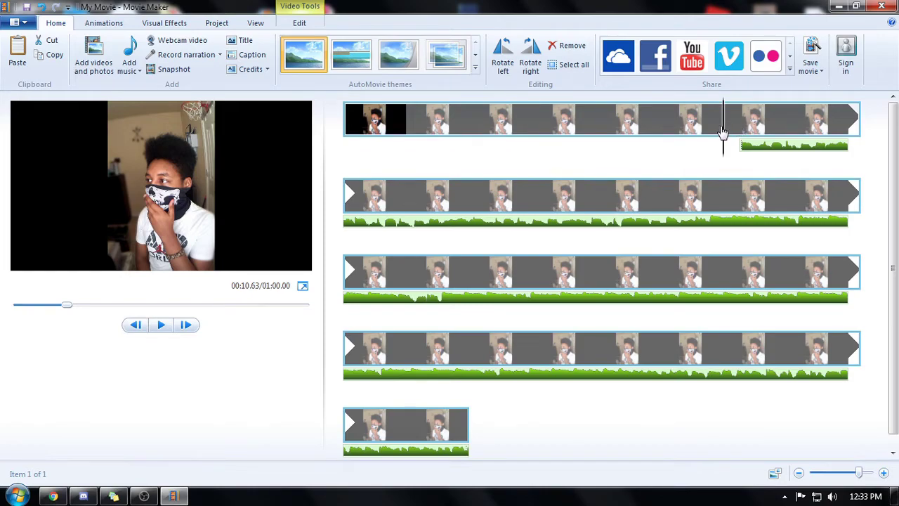
left_click(739, 126)
left_click(299, 22)
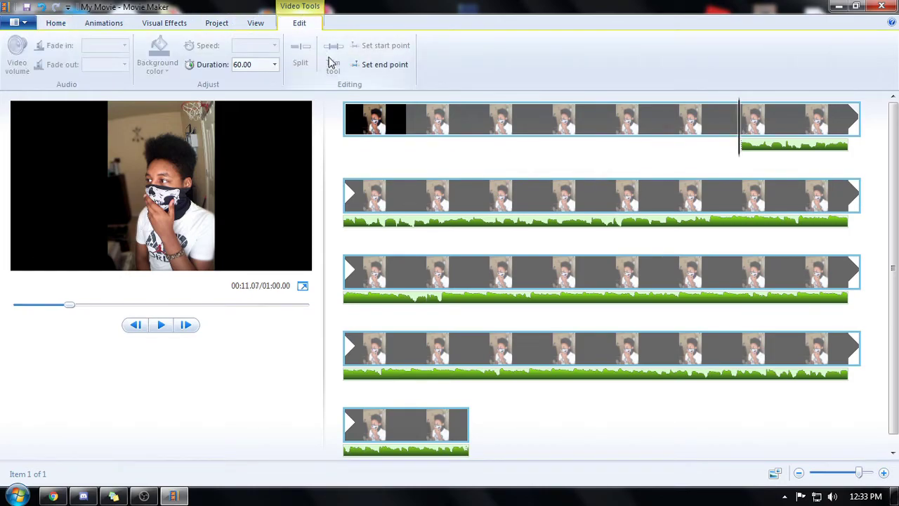
left_click(408, 123)
left_click_drag(710, 123, 737, 126)
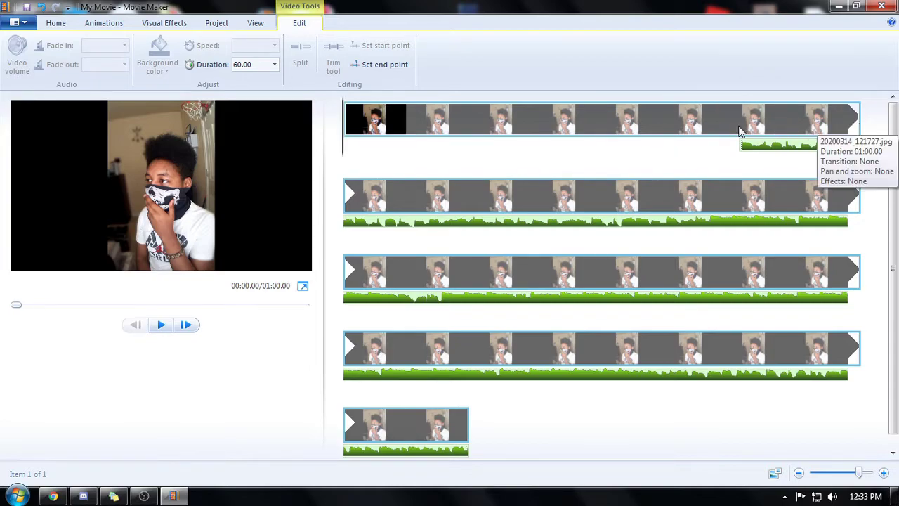
left_click_drag(746, 147, 364, 155)
- Preview the movie's music, including the second timeline row, then select everything with Ctrl+A
key("space")
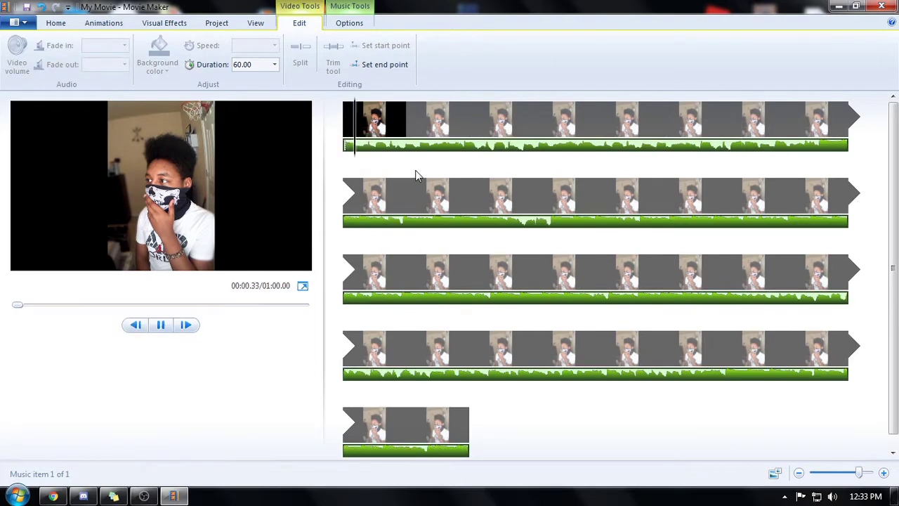
key("space")
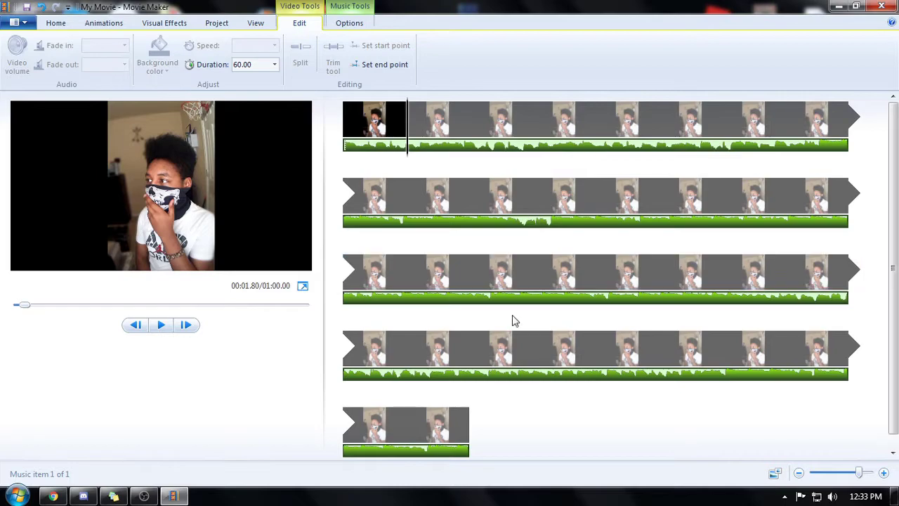
key("space")
left_click(555, 223)
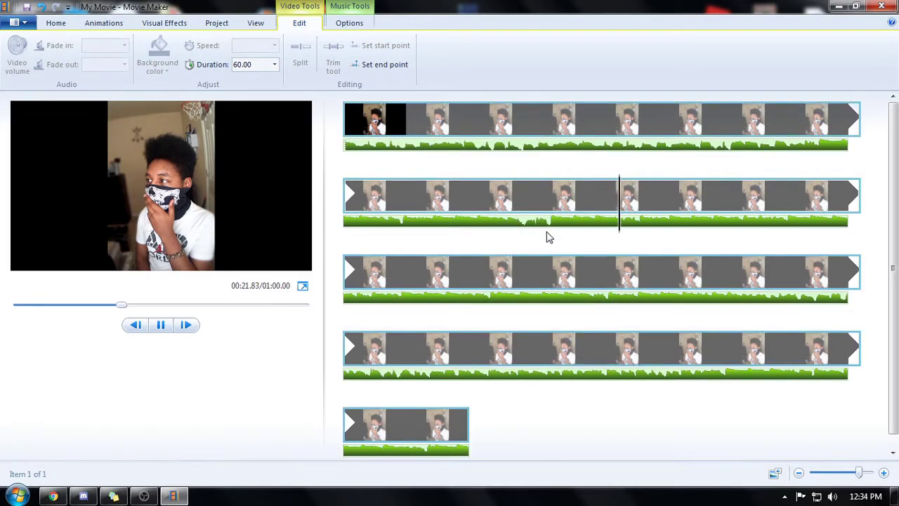
left_click(348, 211)
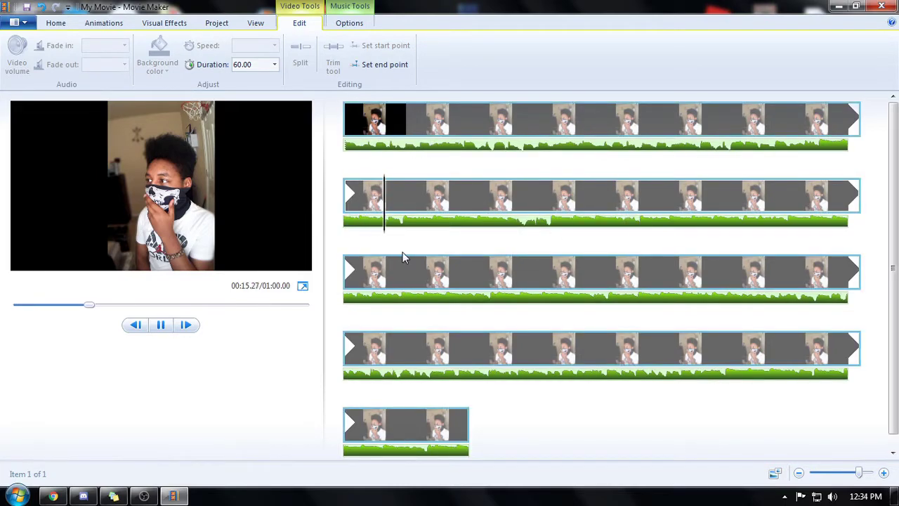
key("space")
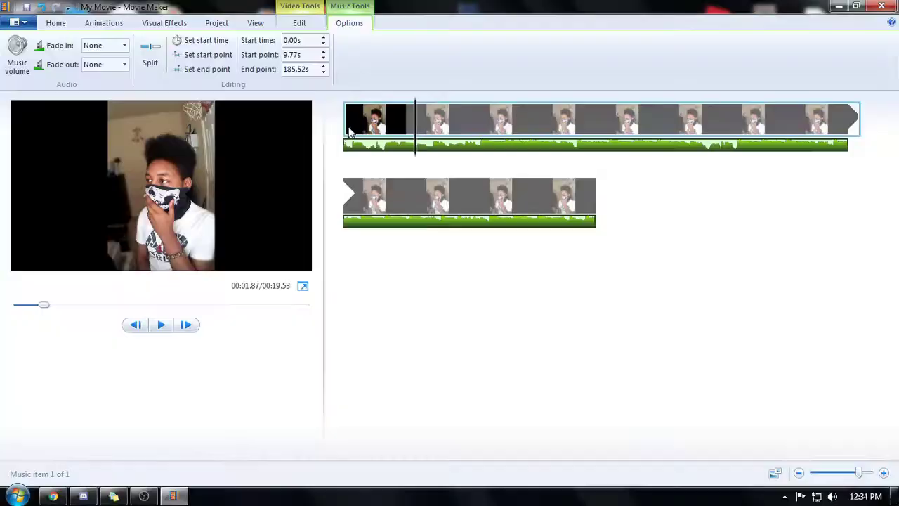
key("ctrl+a")
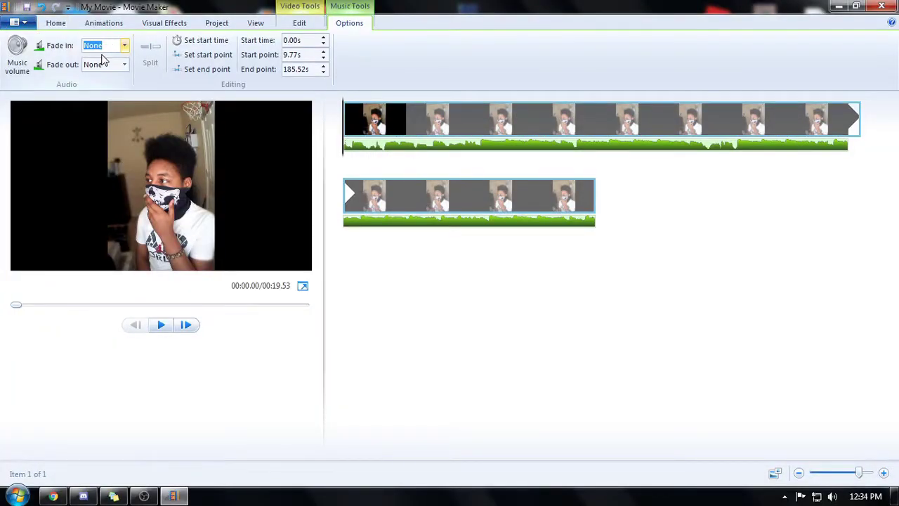
- Set the music Fade in to Slow and Fade out to Slow
left_click(124, 46)
left_click(94, 71)
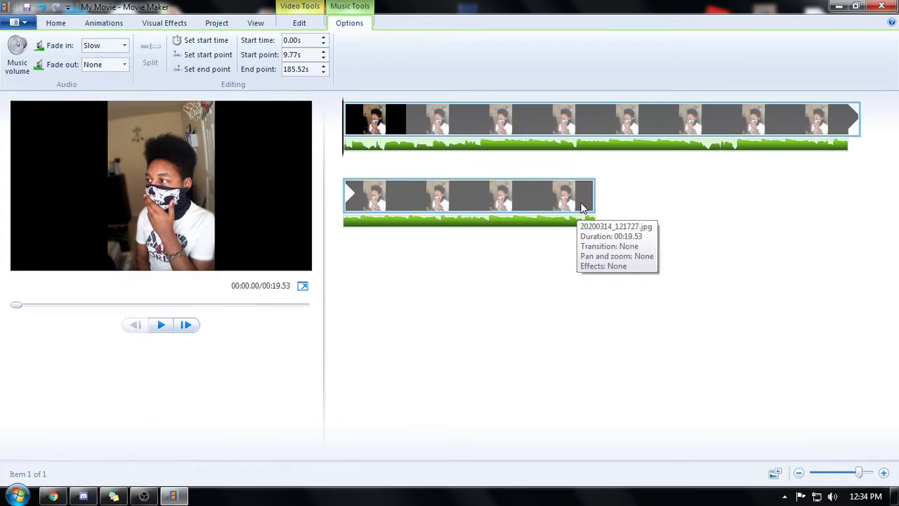
left_click(100, 62)
left_click(118, 66)
left_click(92, 113)
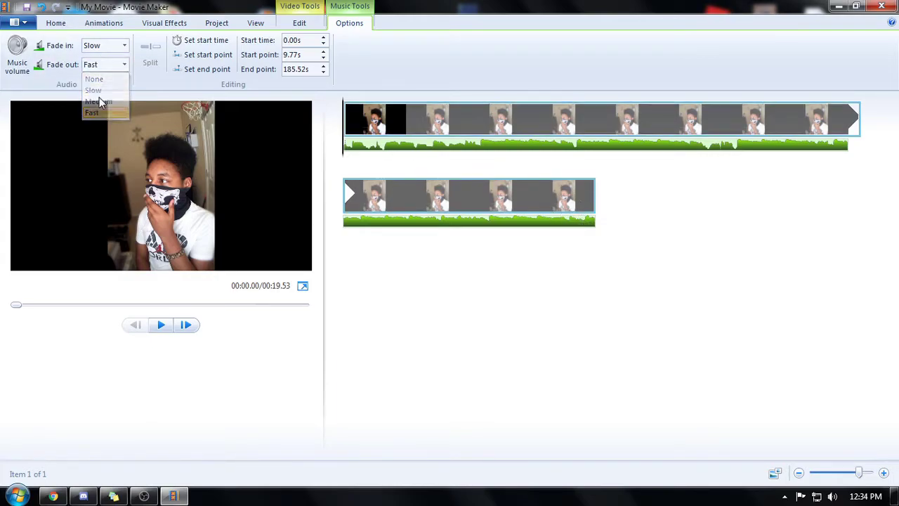
left_click(124, 65)
left_click(114, 90)
- Play back the music fades and return the playhead to the movie's start
key("space")
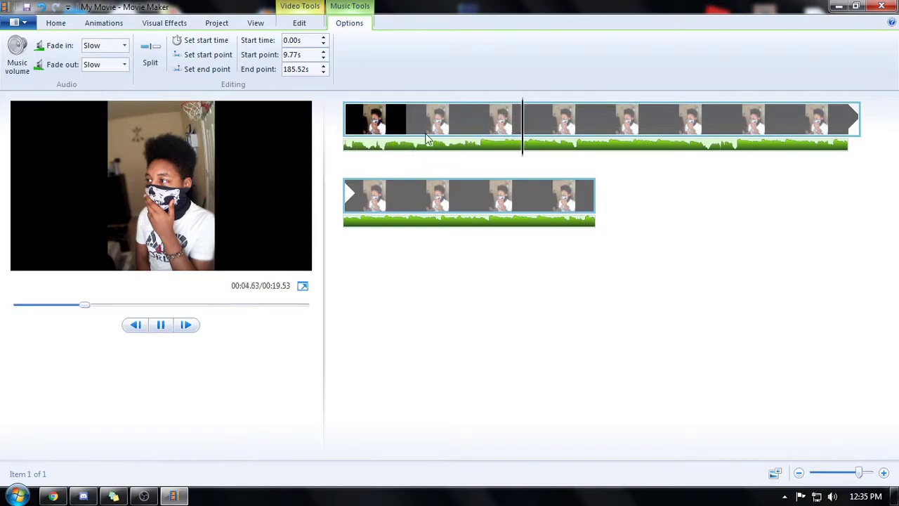
key("space")
left_click(343, 132)
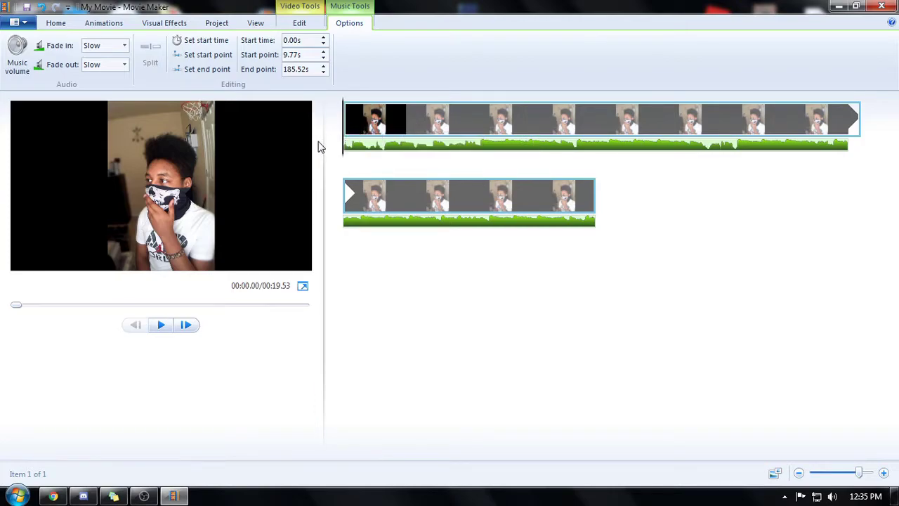
left_click(300, 23)
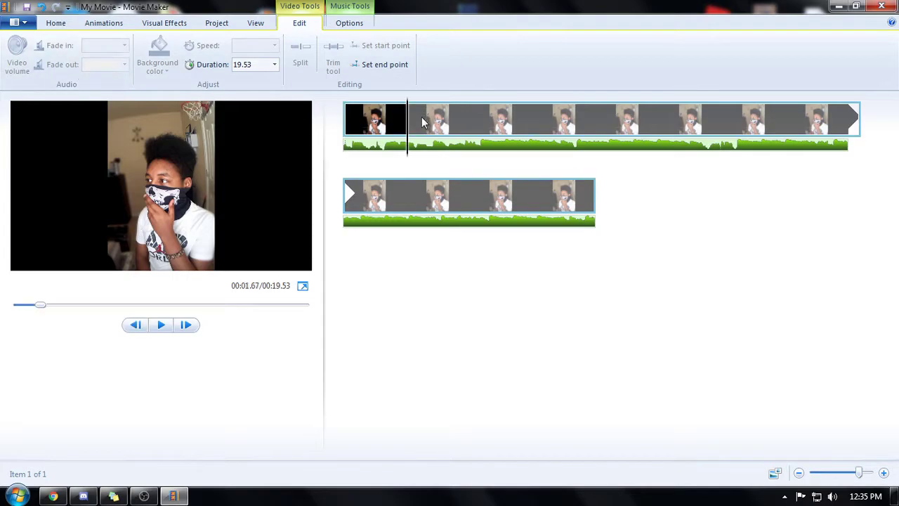
- Apply a Crossfade transition to the clip and rewind the preview
left_click(104, 23)
left_click(295, 70)
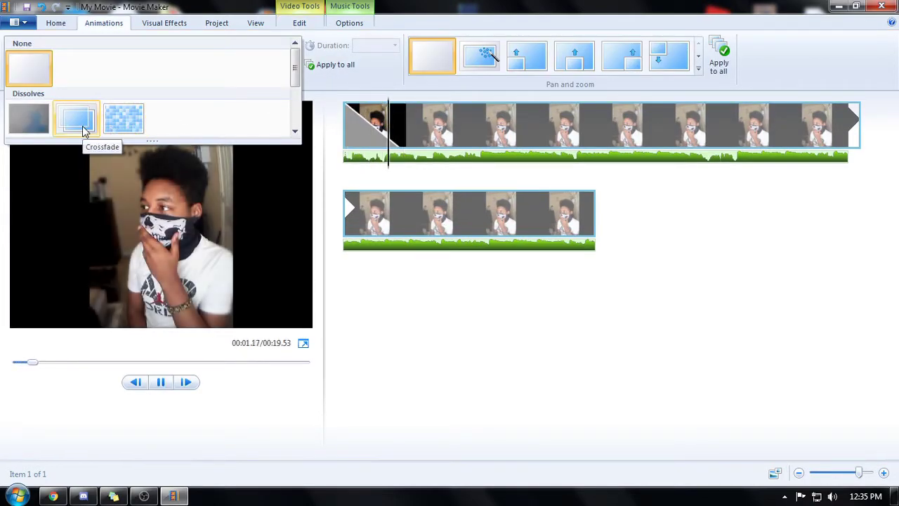
left_click(83, 130)
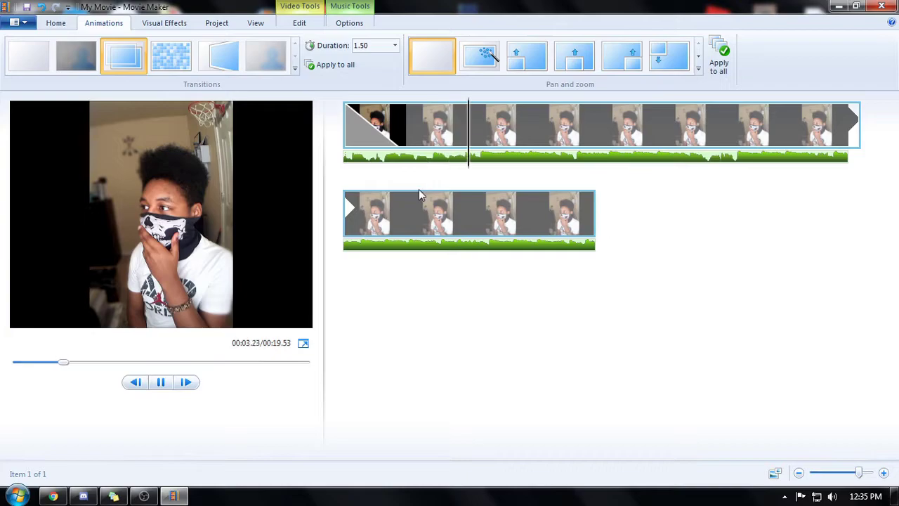
left_click(367, 147)
- Change the transition duration to 3.50 seconds and check where it ends
left_click(362, 46)
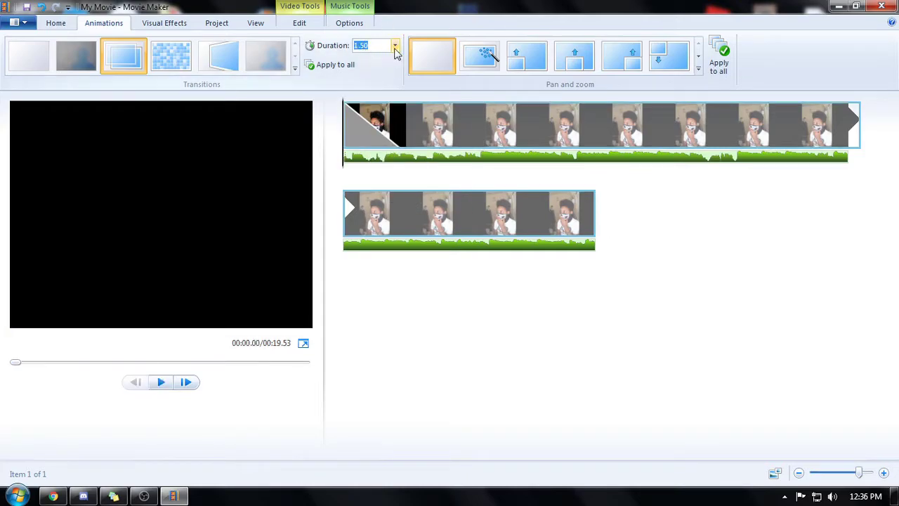
left_click(395, 46)
left_click(379, 104)
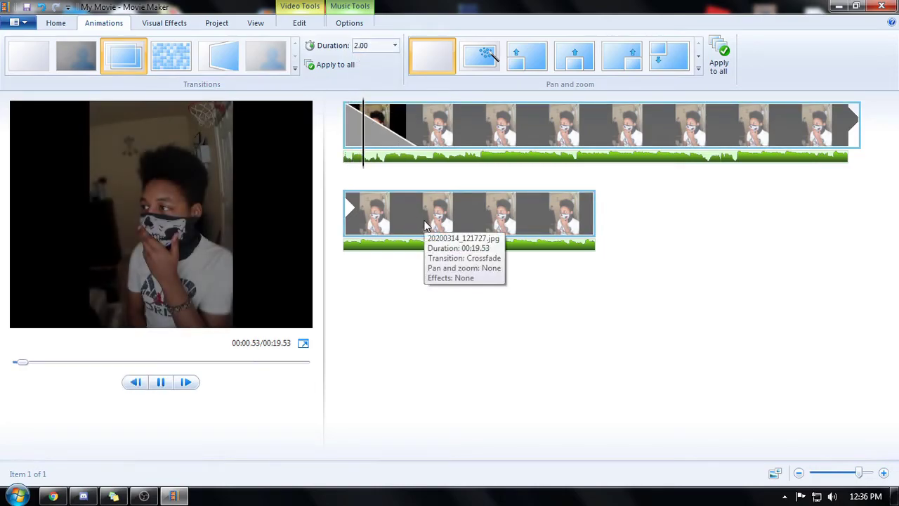
left_click(355, 48)
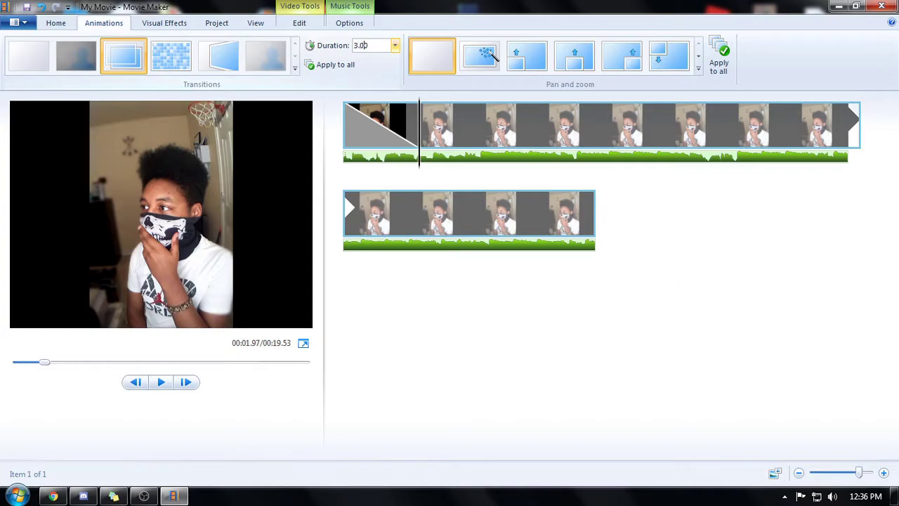
key("Return")
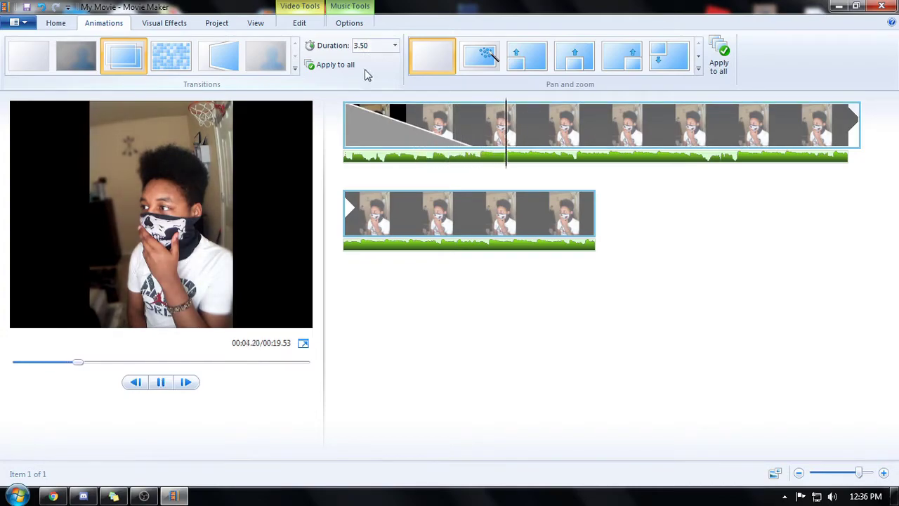
left_click(470, 134)
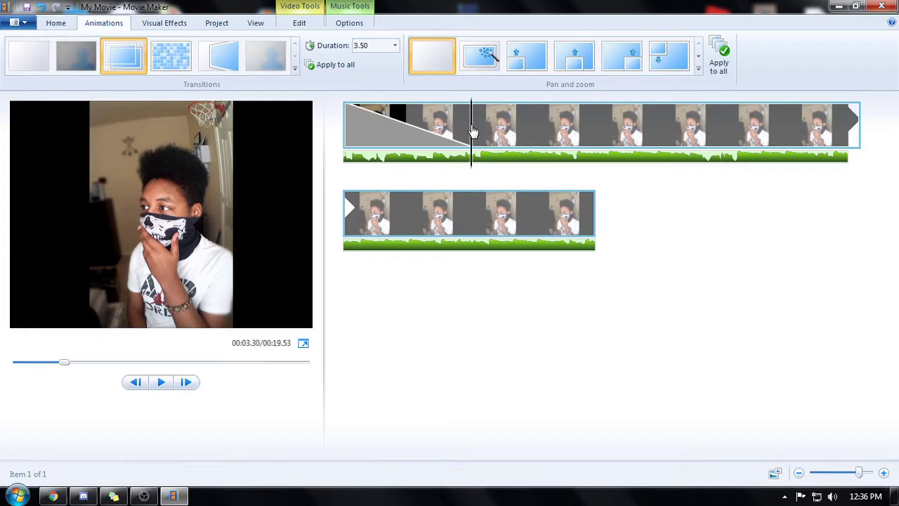
left_click_drag(473, 132, 484, 132)
left_click(300, 26)
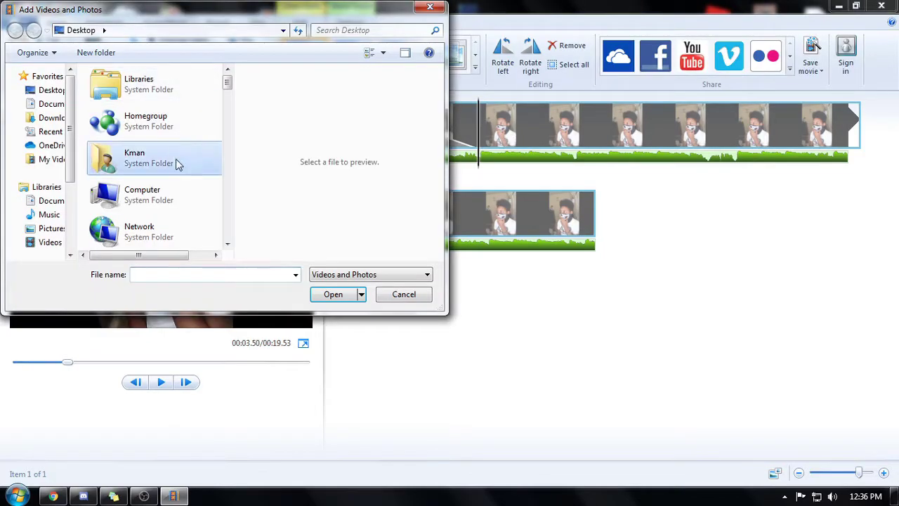
- Add d a b.png after the first clip and play the movie through it
scroll(180, 168, "down", 10)
scroll(169, 184, "down", 2)
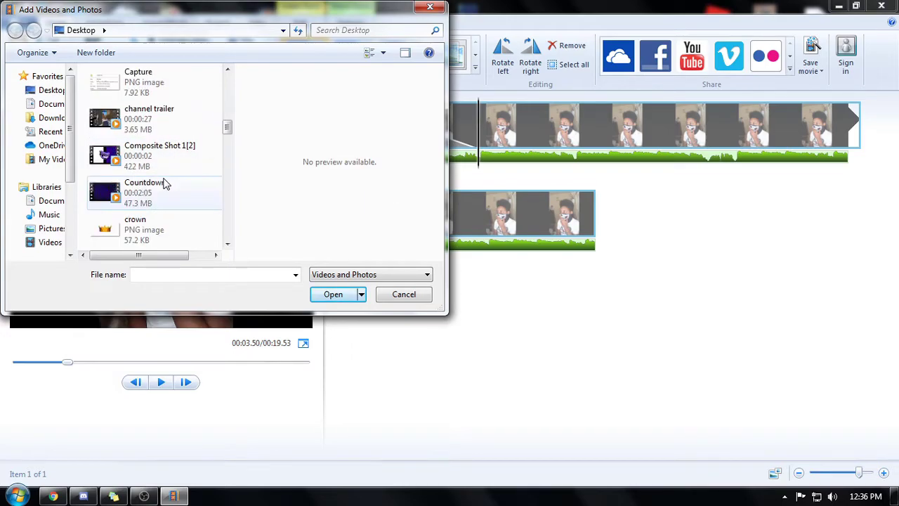
scroll(228, 136, "down", 3)
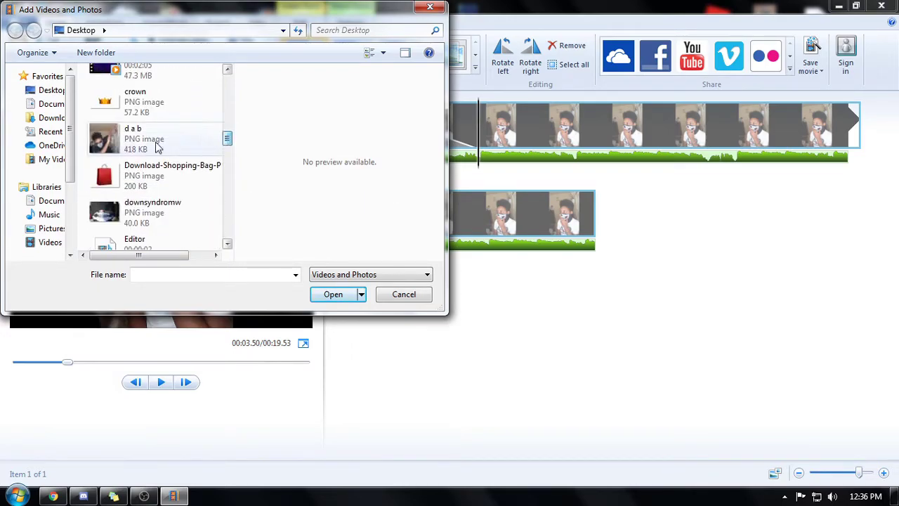
double_click(193, 144)
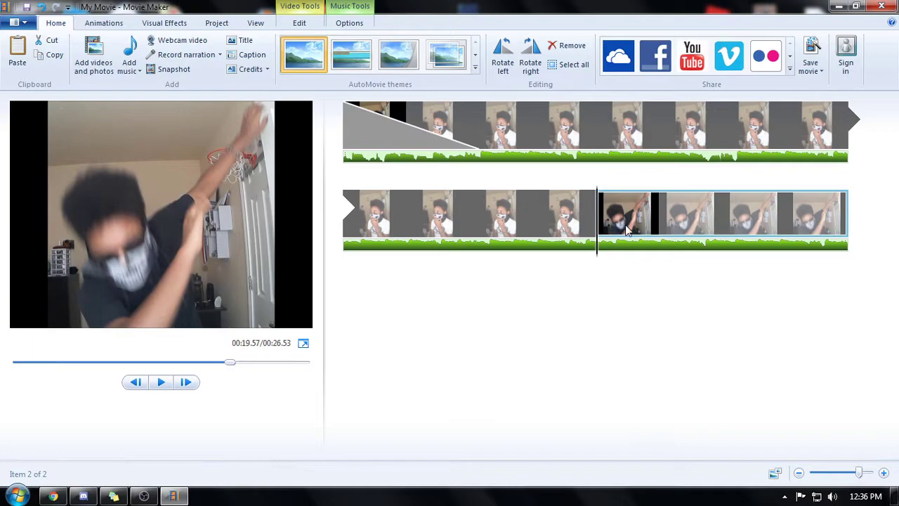
left_click_drag(627, 234, 562, 231)
key("space")
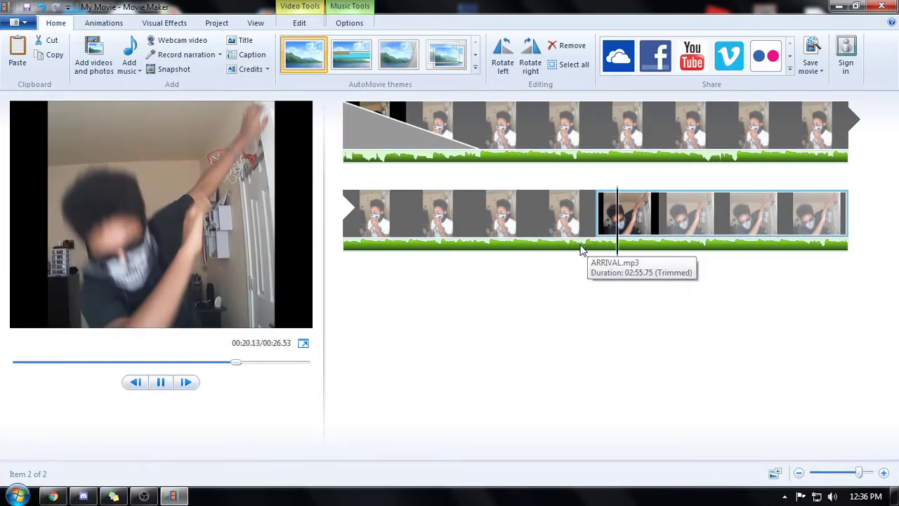
left_click(465, 122)
key("space")
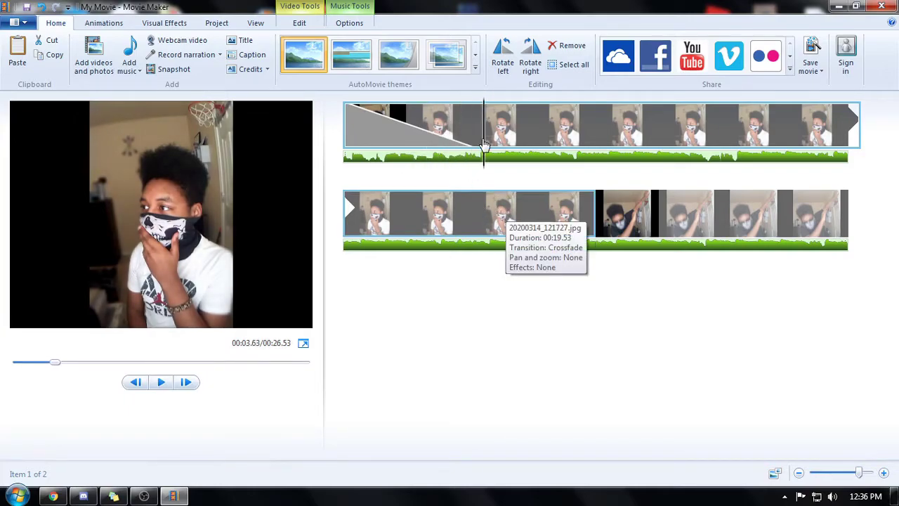
- Play the movie's opening and step frame by frame through the diagonal transition
double_click(598, 243)
left_click(476, 121)
left_click_drag(475, 133, 472, 129)
key("space")
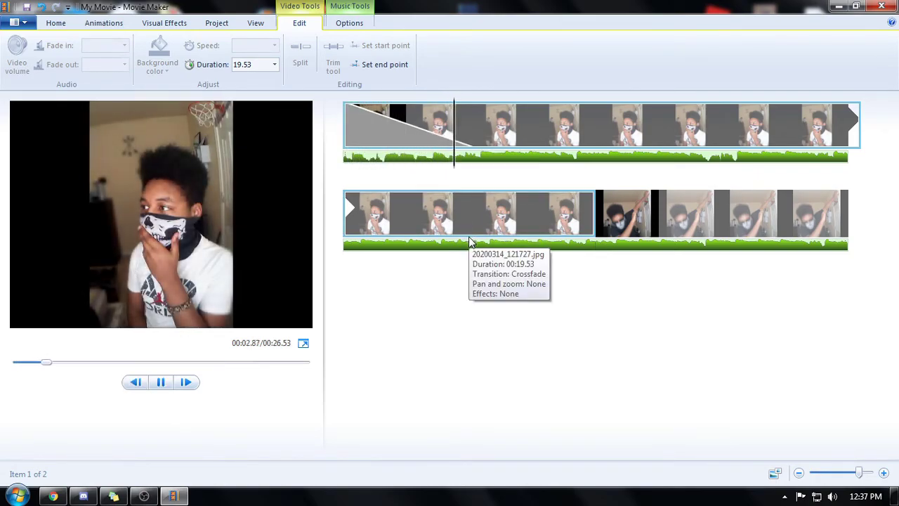
left_click(484, 147)
key("Left")
key("Left")
key("Left")
key("Left")
key("Left")
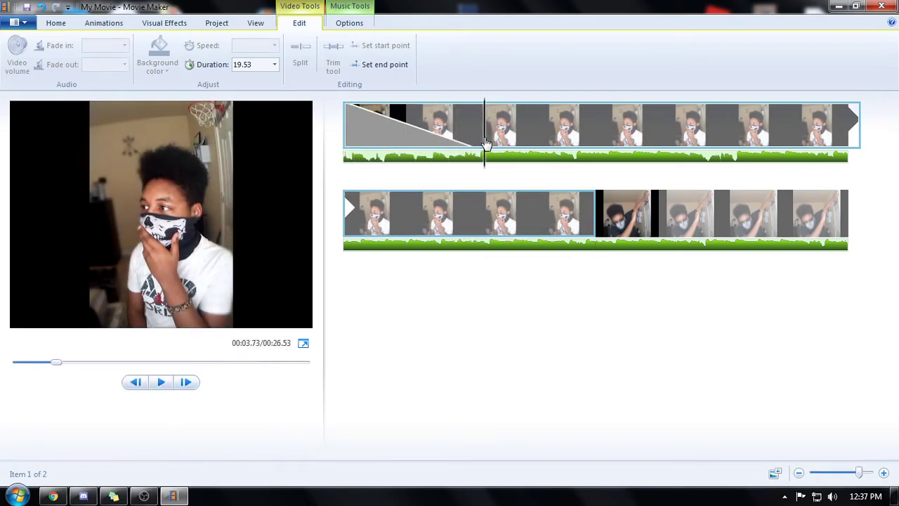
key("Right")
key("Left")
- Shorten the first clip to 3.50 seconds and replay the 10.50-second movie from the start
left_click(255, 63)
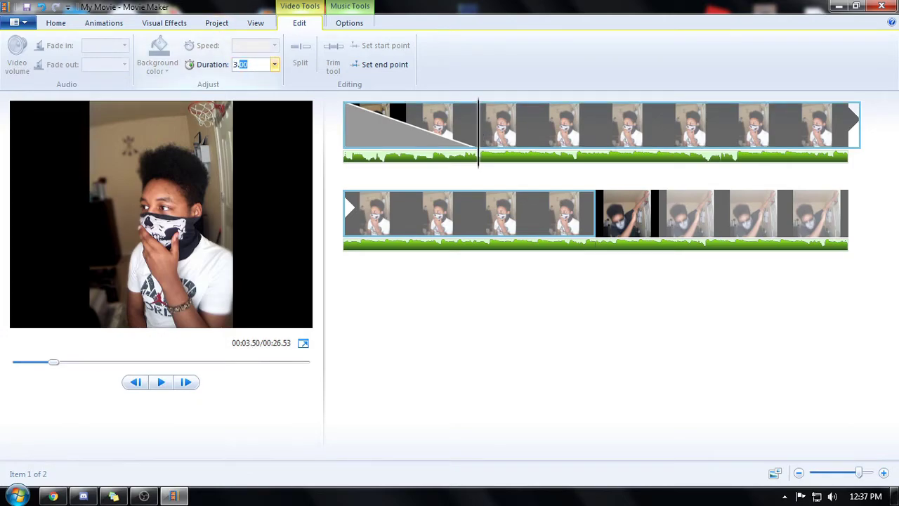
type("3.5")
key("Return")
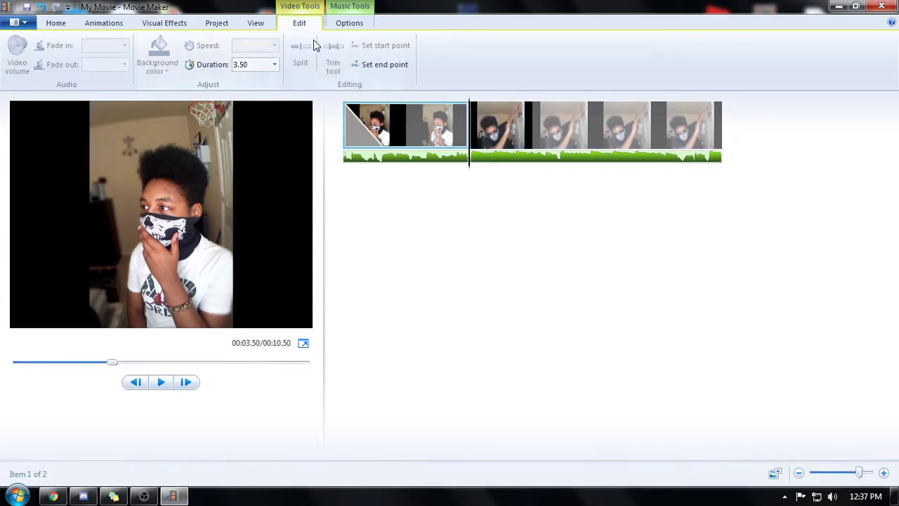
mouse_move(394, 130)
left_mouse_down()
mouse_move(397, 112)
mouse_move(364, 171)
left_mouse_up()
left_click(344, 140)
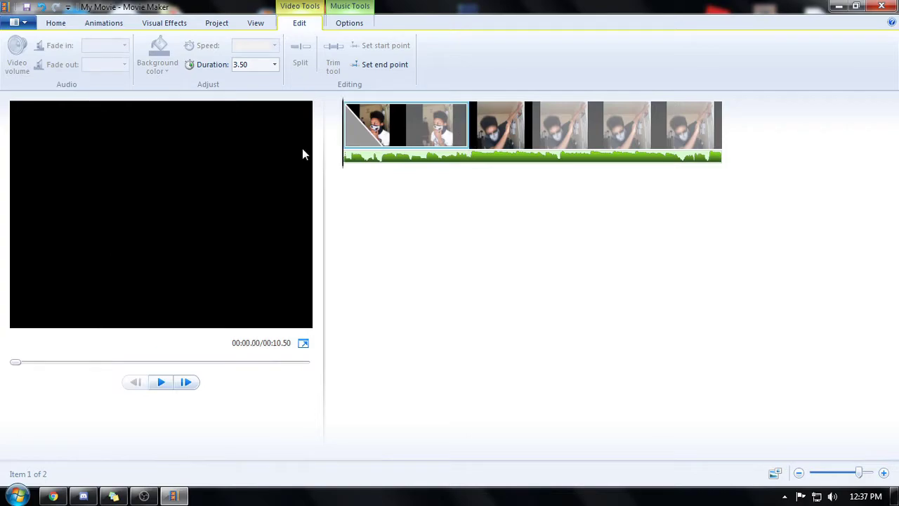
key("space")
key("space")
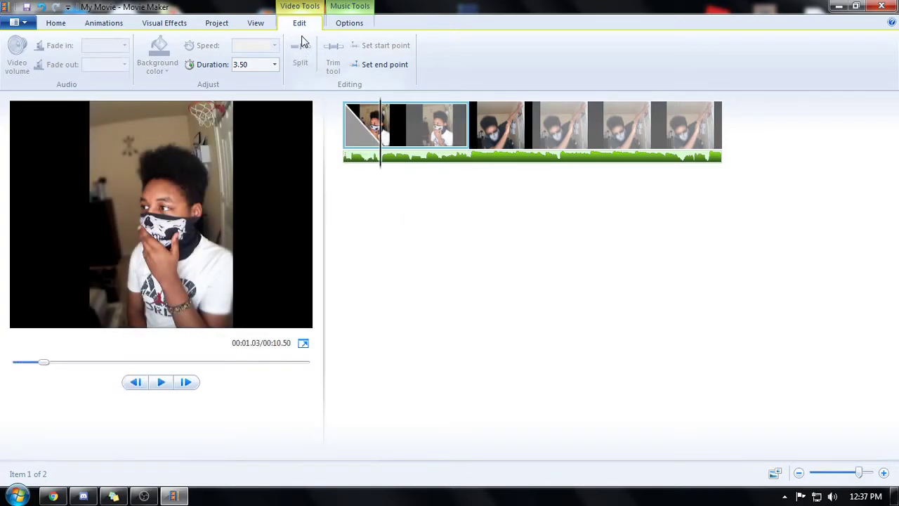
- Look over the Project, Visual Effects and Animations tabs
left_click(219, 23)
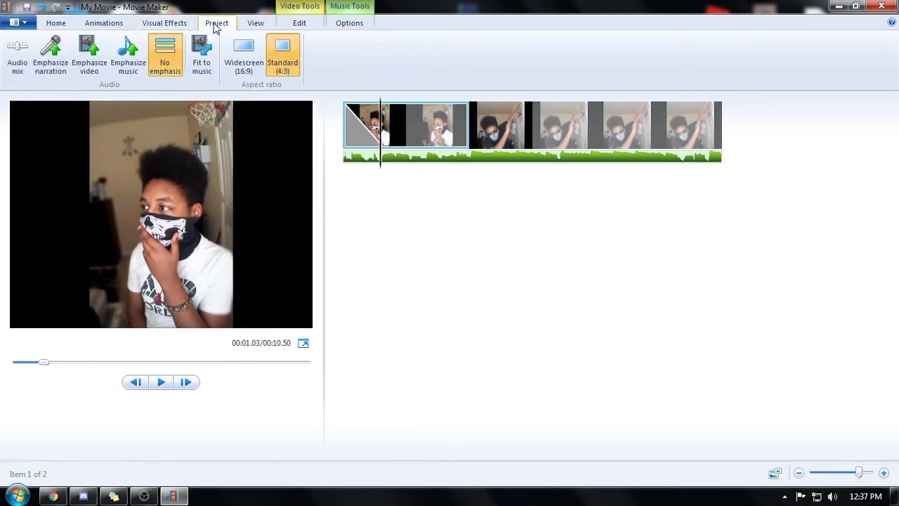
left_click(167, 25)
left_click(105, 25)
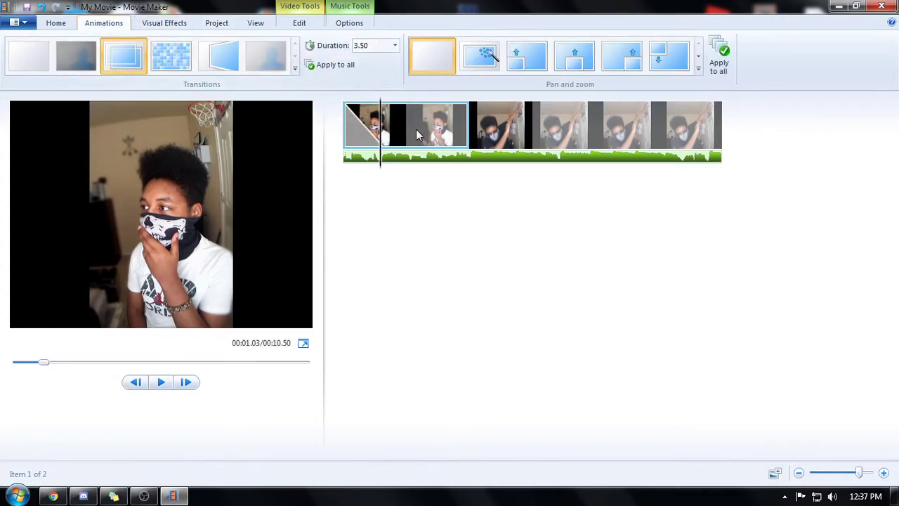
- Play the movie preview, then check the music and editing settings for clip 2
key("space")
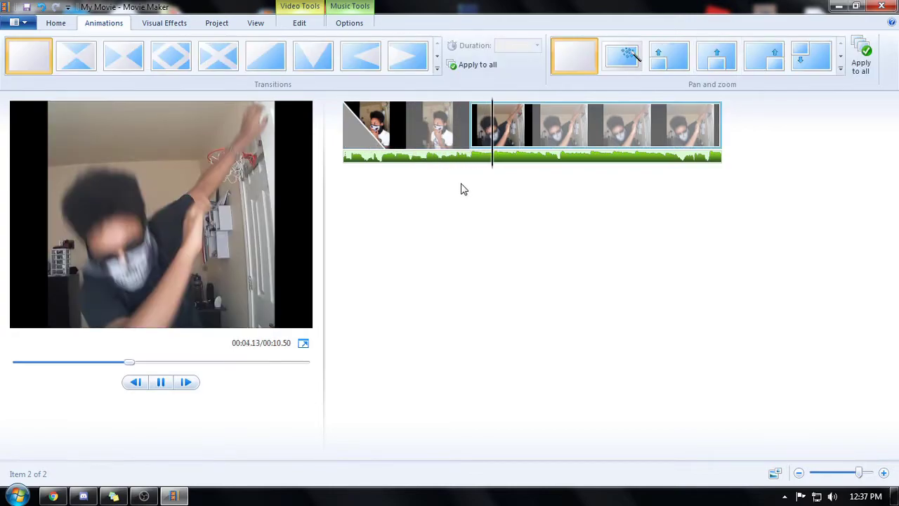
key("space")
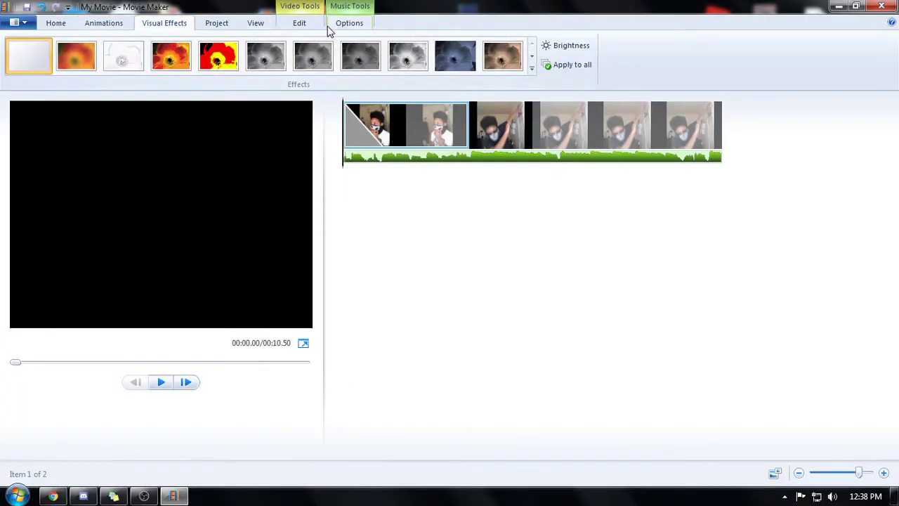
key("space")
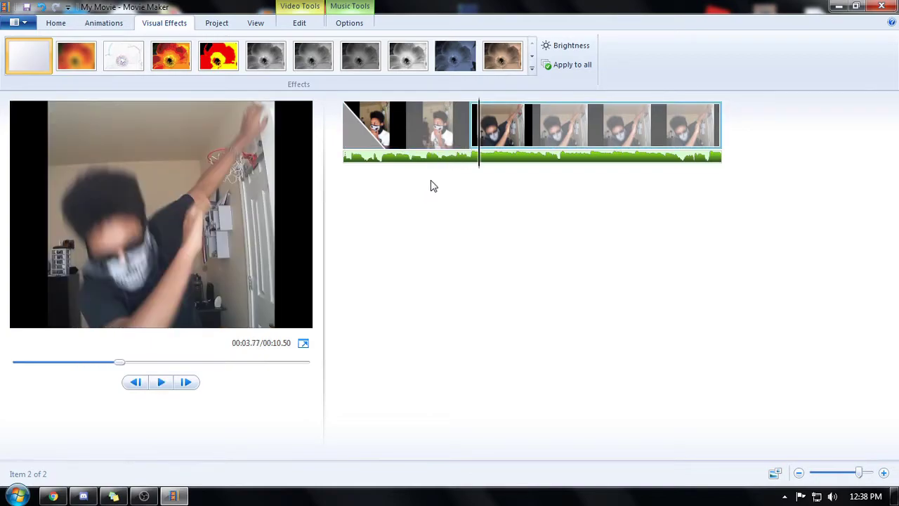
left_click(339, 25)
left_click(292, 28)
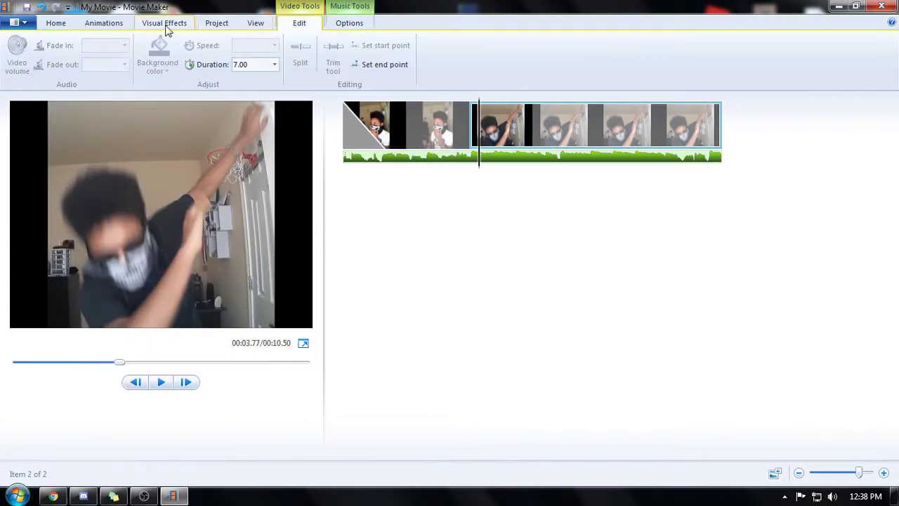
- Give the second clip the Filled V up transition with a 0.50-second duration
left_click(106, 24)
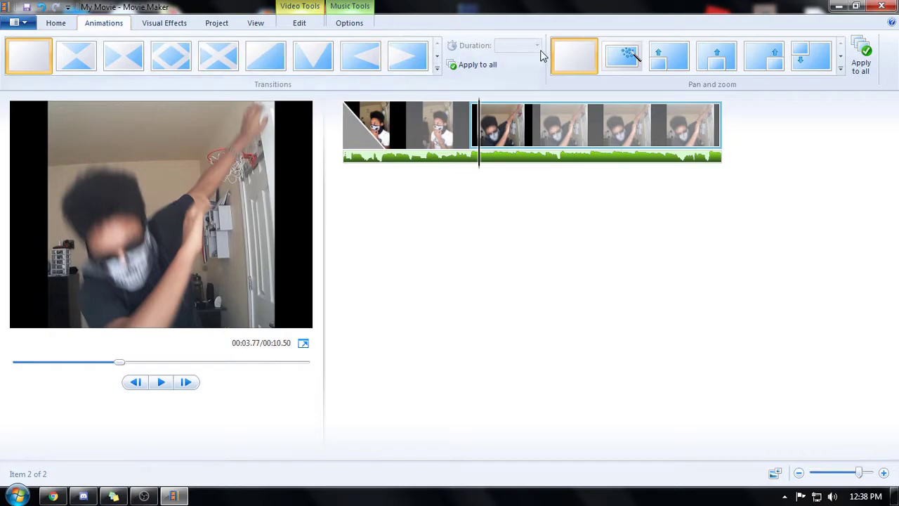
left_click(437, 68)
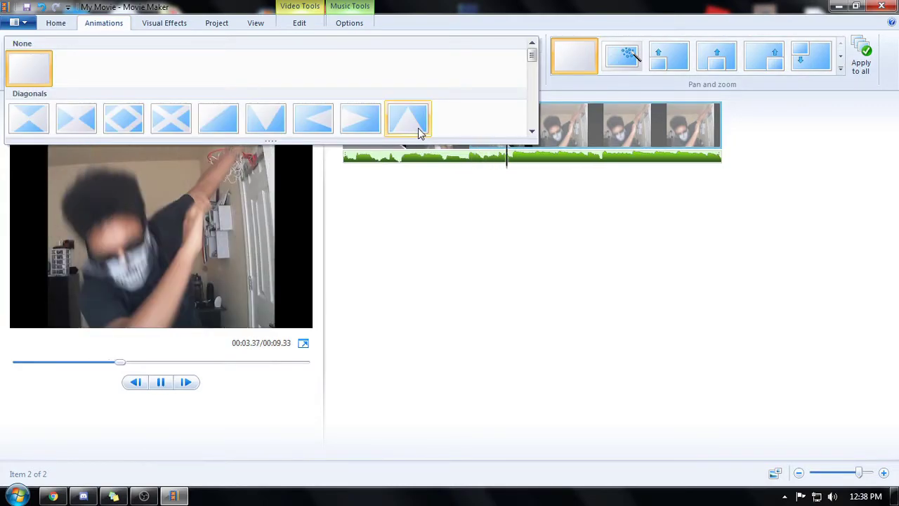
left_click(419, 132)
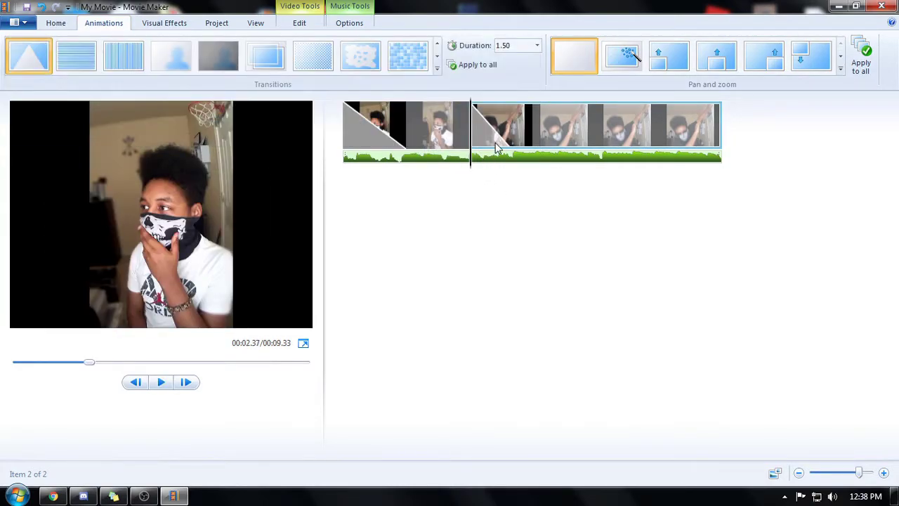
left_click(523, 47)
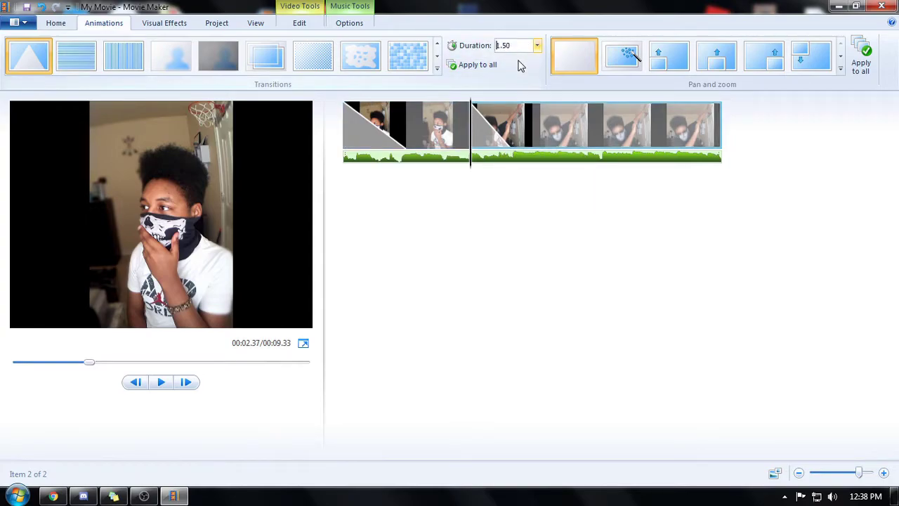
type(".50")
key("Return")
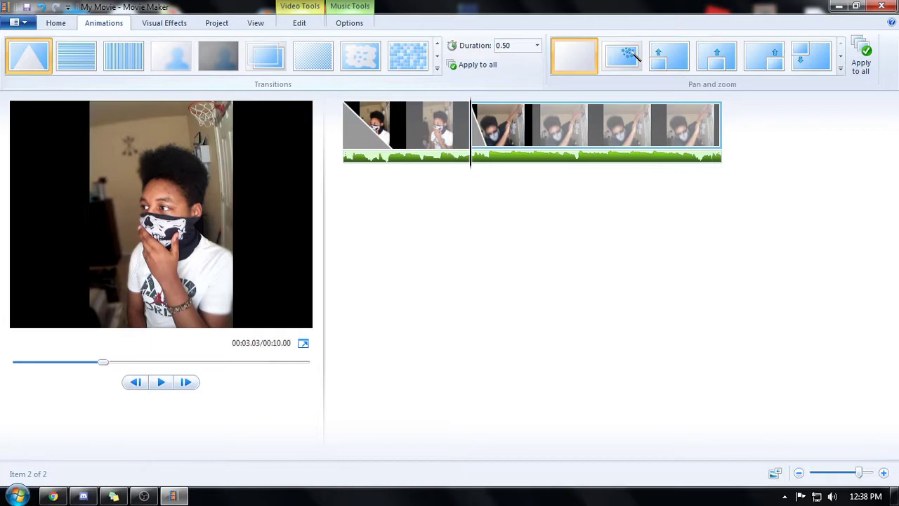
- Preview the movie from the first clip across the new transition
left_click(408, 127)
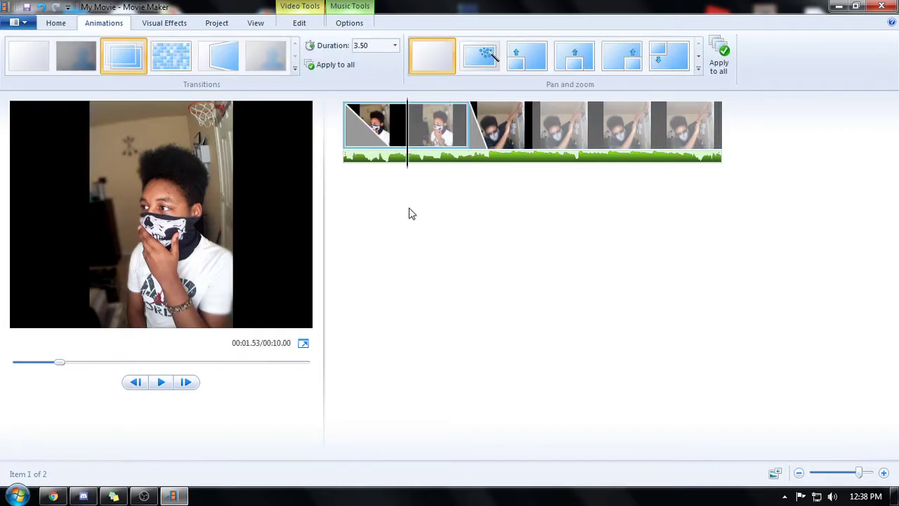
key("space")
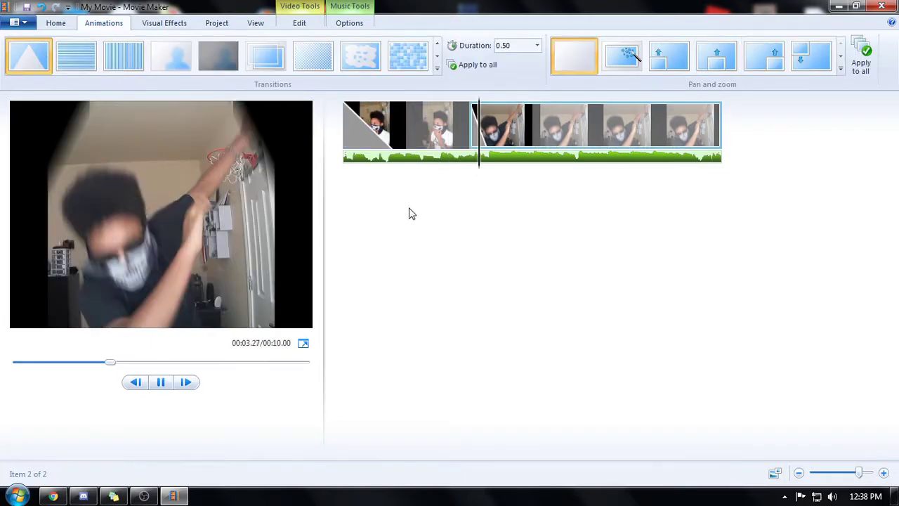
left_click(494, 133)
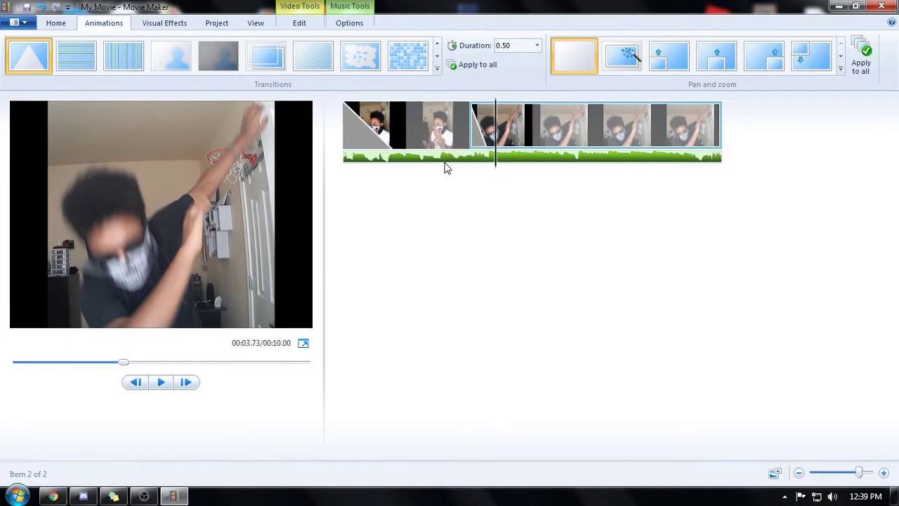
key("space")
left_click(406, 129)
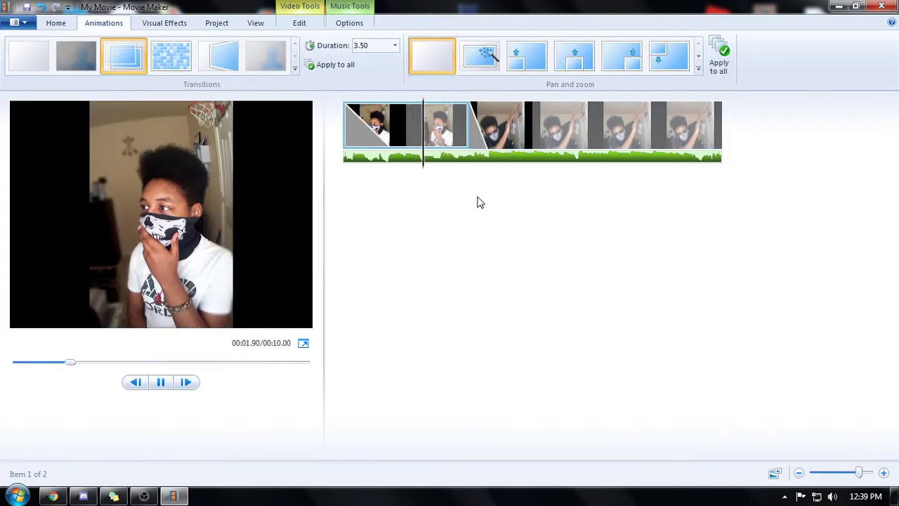
key("space")
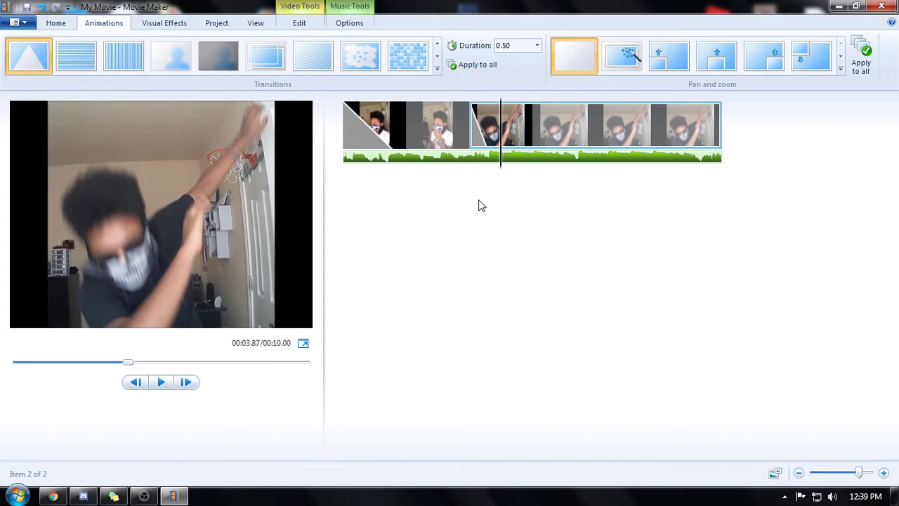
- Scrub within the second clip and bring up its trimming settings
left_click_drag(497, 139, 489, 151)
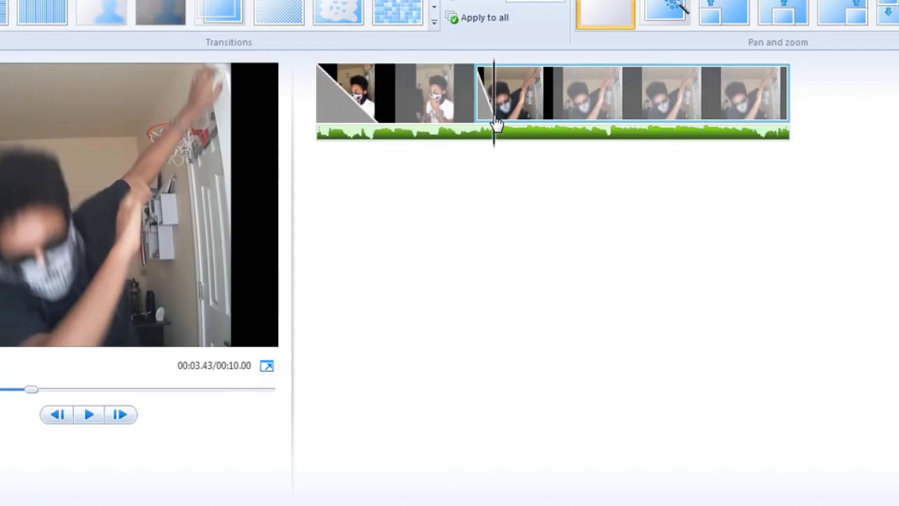
key("space")
key("space")
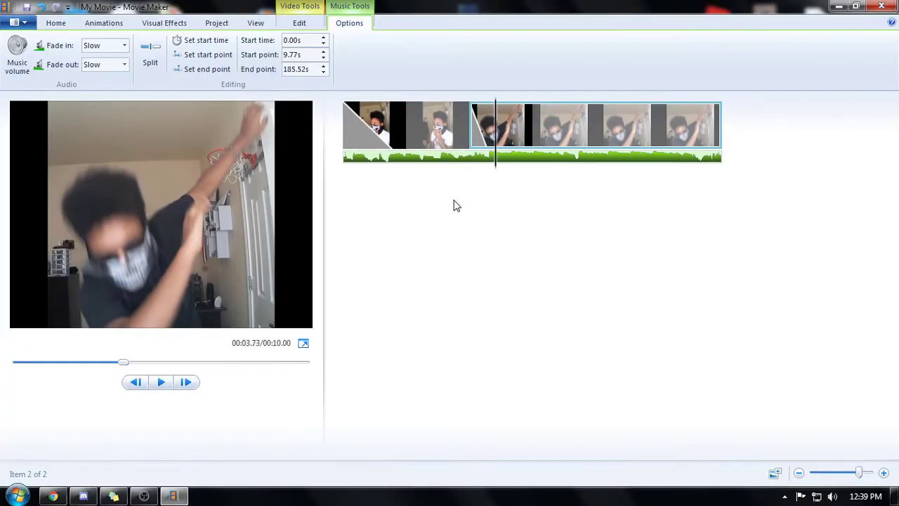
left_click(489, 136)
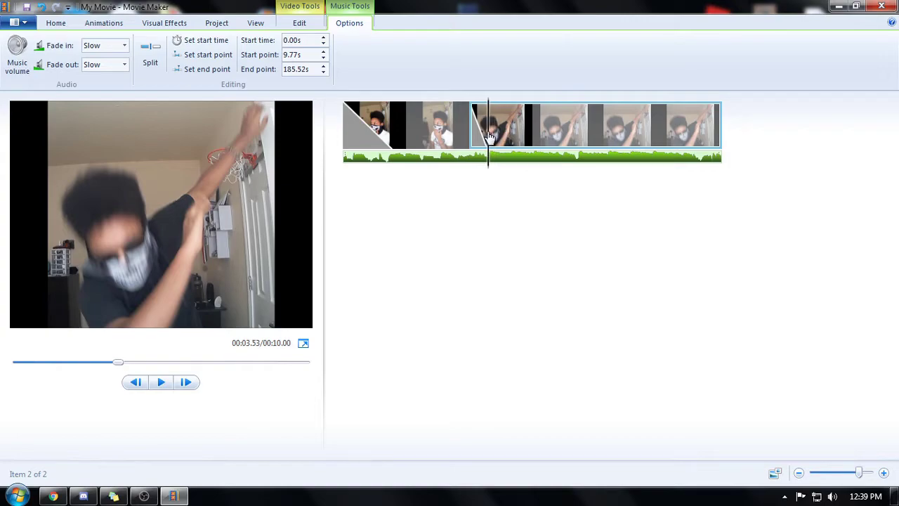
left_click(289, 20)
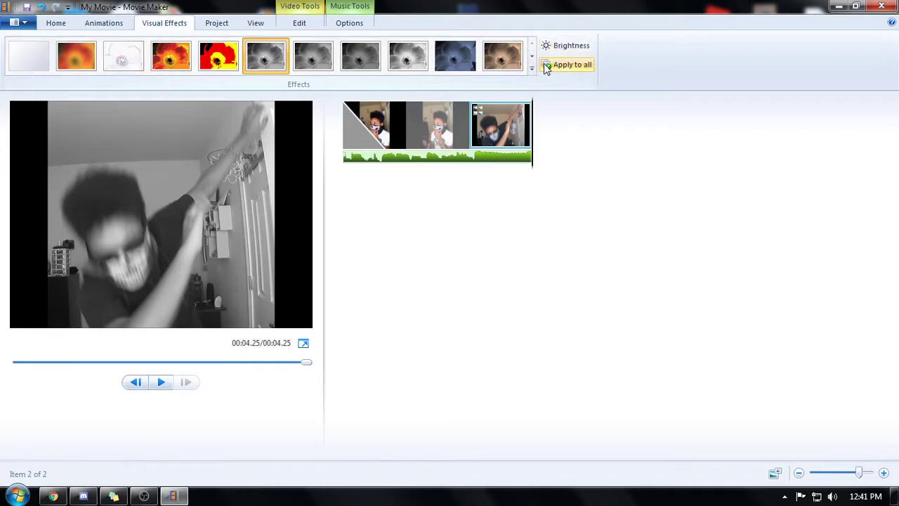
- Try Cinematic - overlay right 1 in the Multiple effects dialog, then close it without adding
left_click(533, 68)
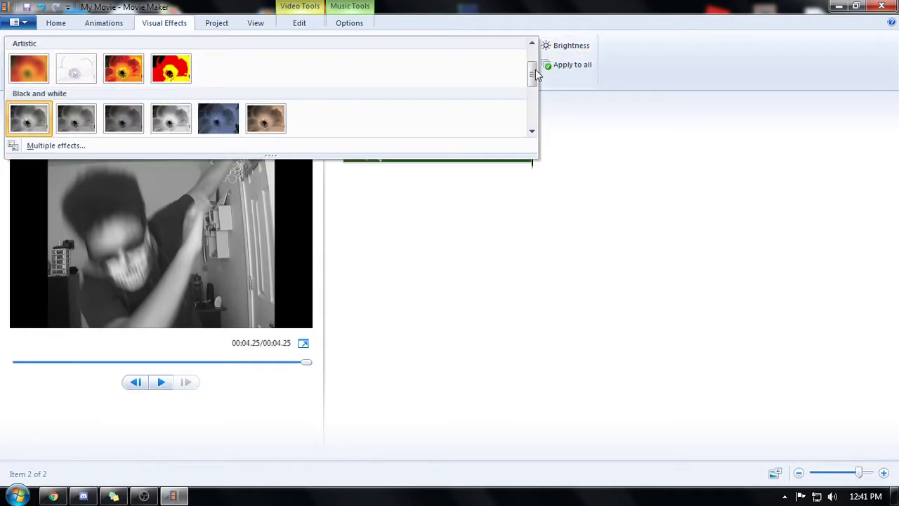
left_click(302, 145)
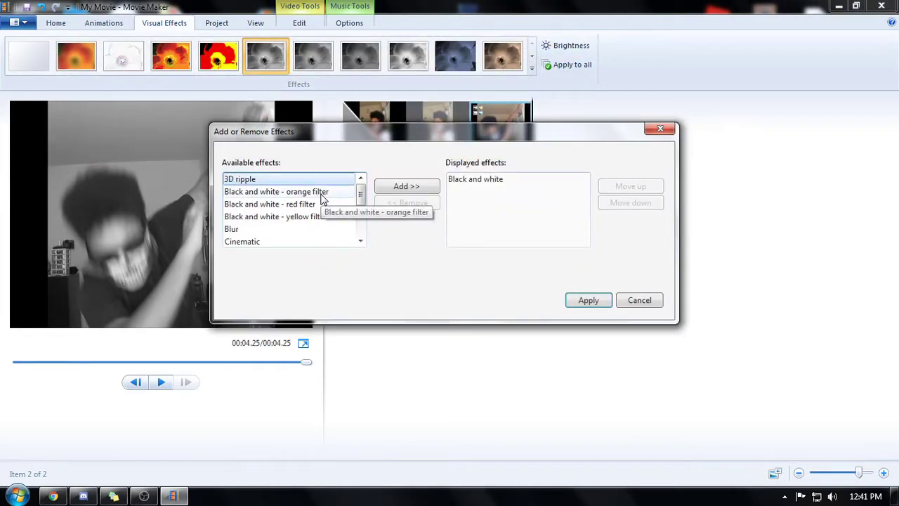
left_click_drag(361, 193, 363, 209)
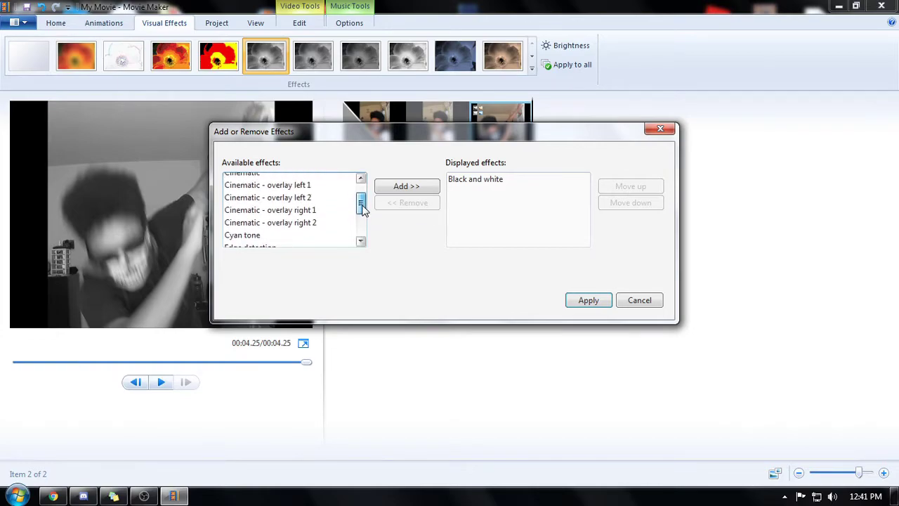
left_click(335, 213)
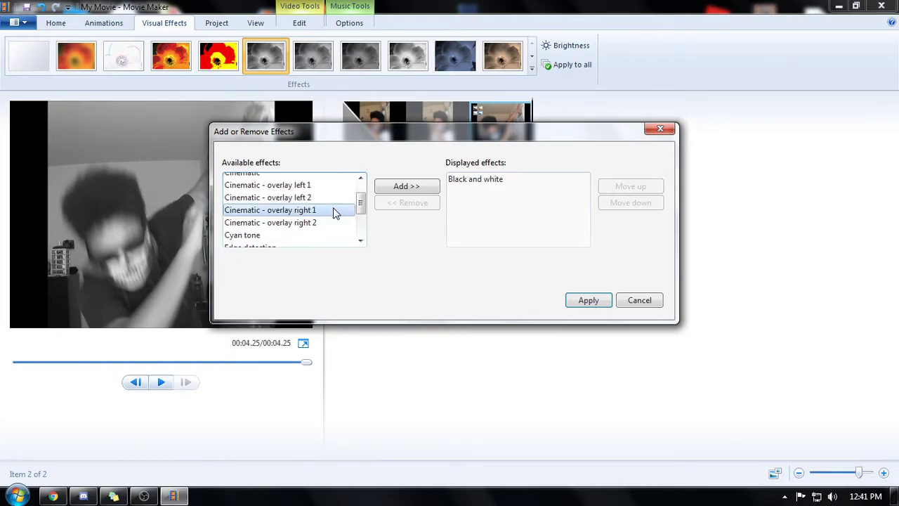
left_click_drag(611, 96, 676, 145)
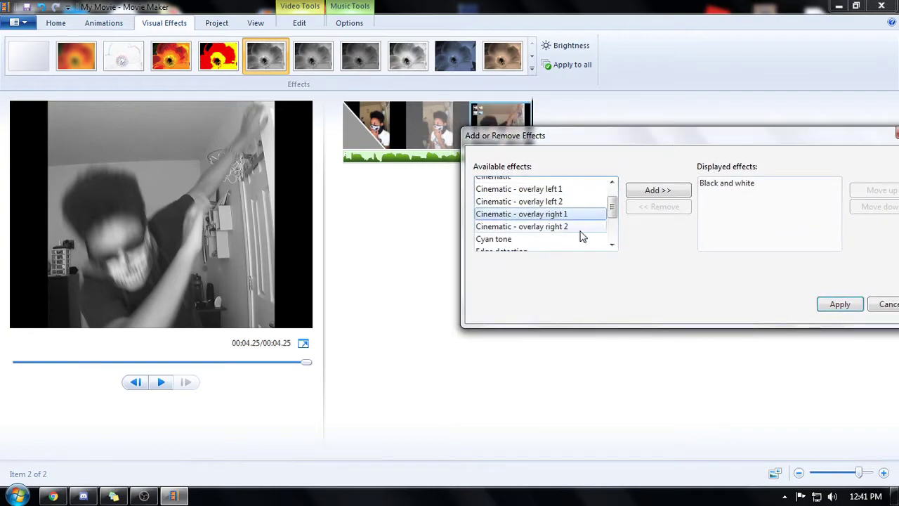
left_click_drag(613, 208, 618, 172)
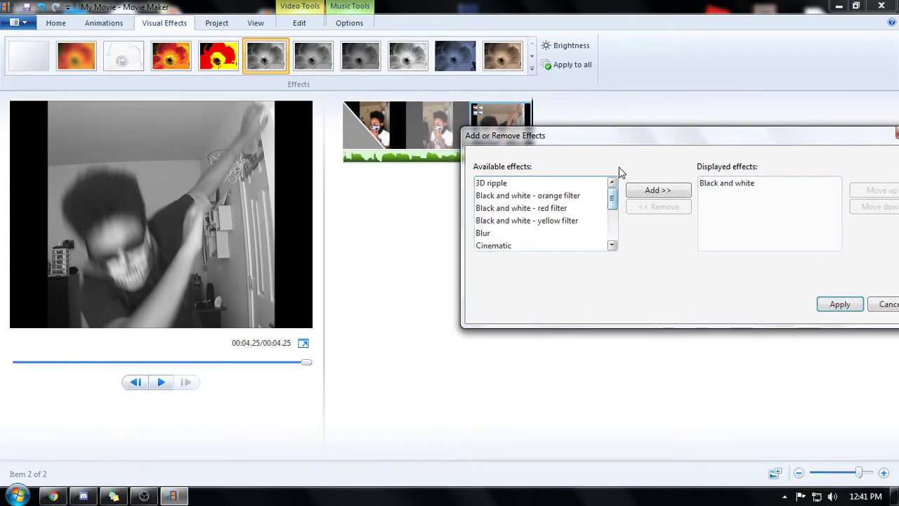
left_click(843, 308)
- Apply the Filled V right diagonal transition to the second clip
left_click(500, 140)
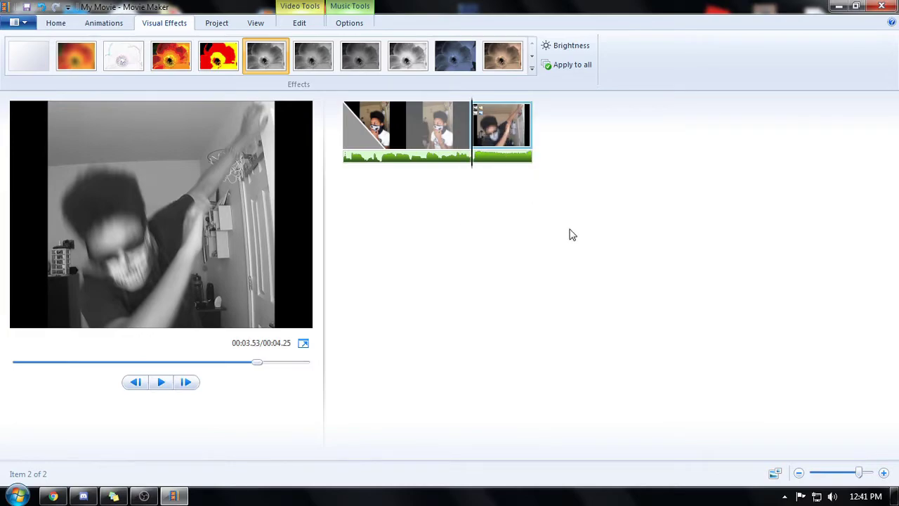
left_click(118, 25)
left_click(408, 56)
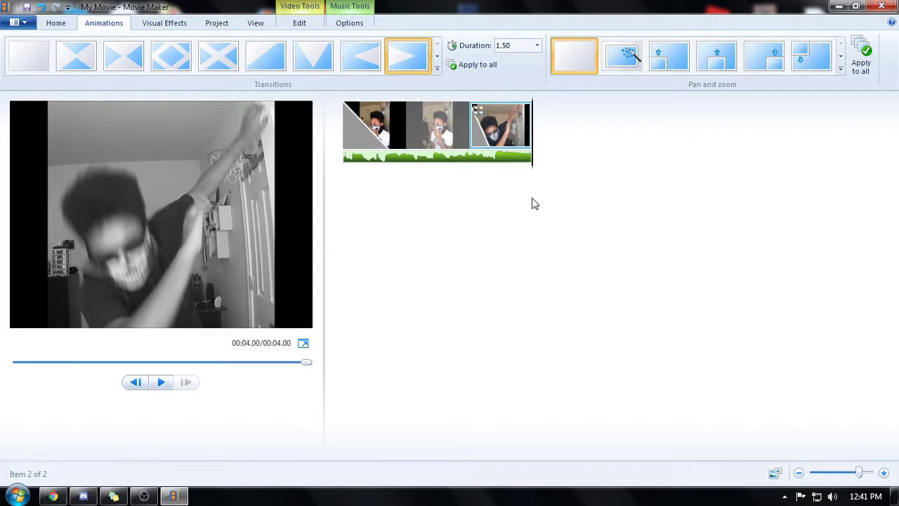
- Add the emorealgodz image from the Desktop to the end of the project
left_click(56, 24)
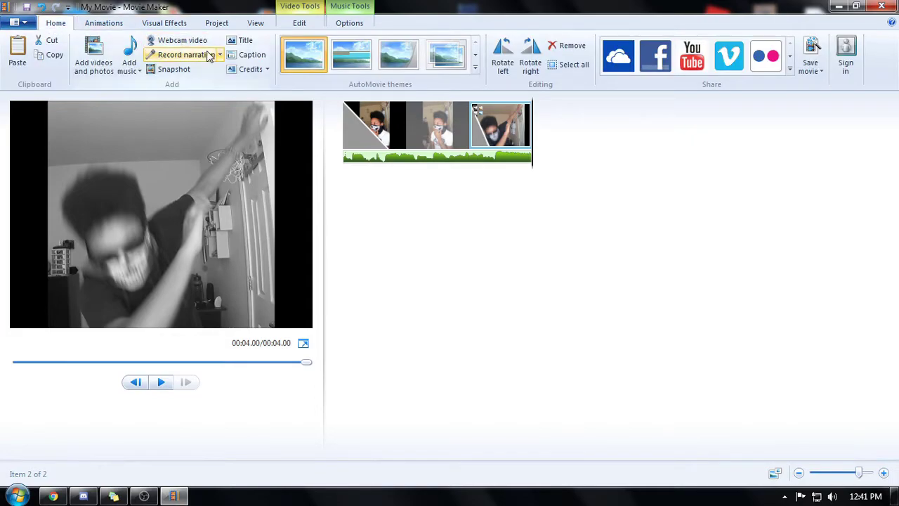
left_click(94, 54)
scroll(190, 179, "down", 3)
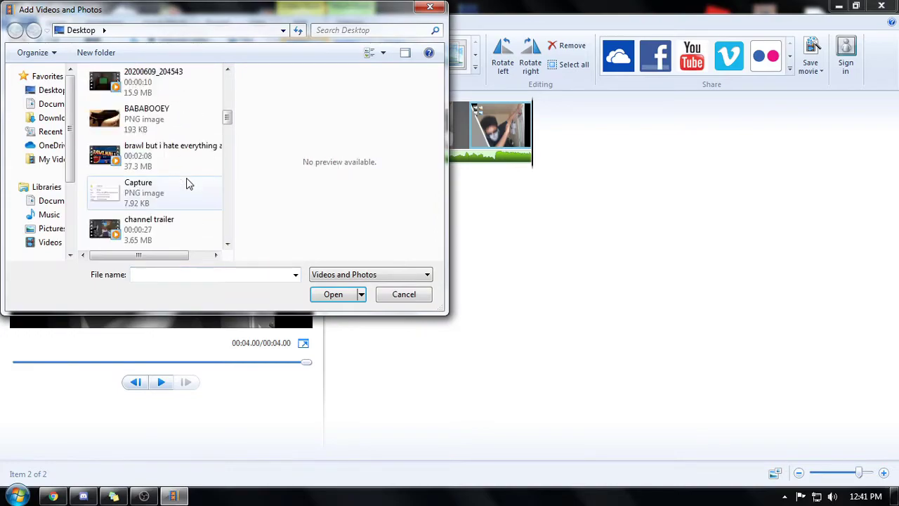
scroll(188, 183, "down", 3)
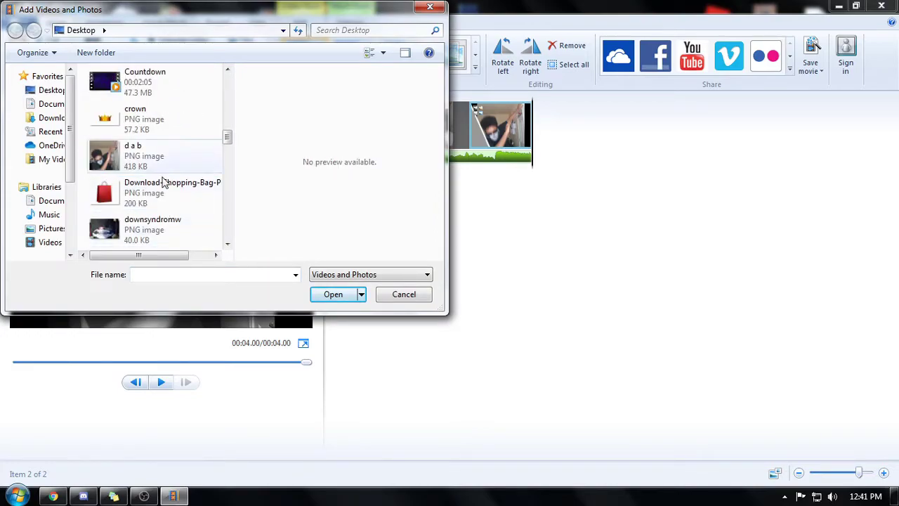
scroll(173, 203, "down", 3)
scroll(168, 209, "down", 3)
scroll(166, 203, "down", 3)
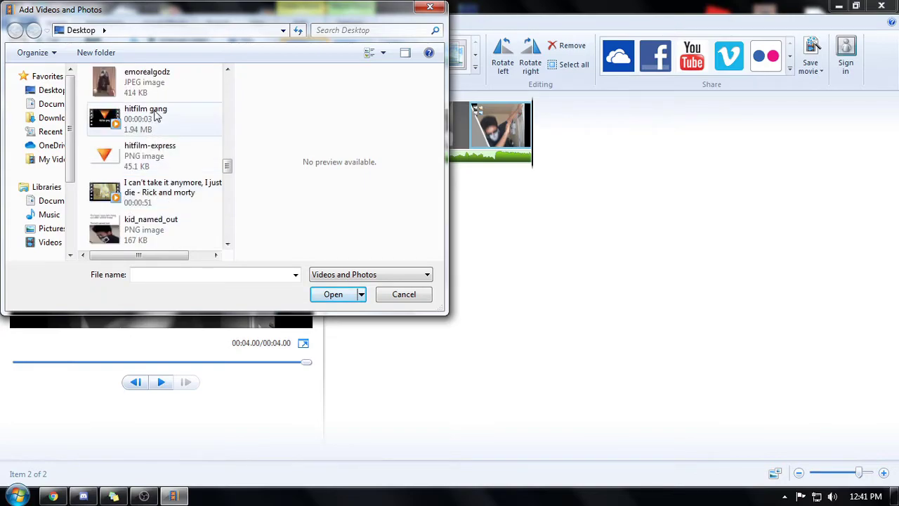
double_click(140, 88)
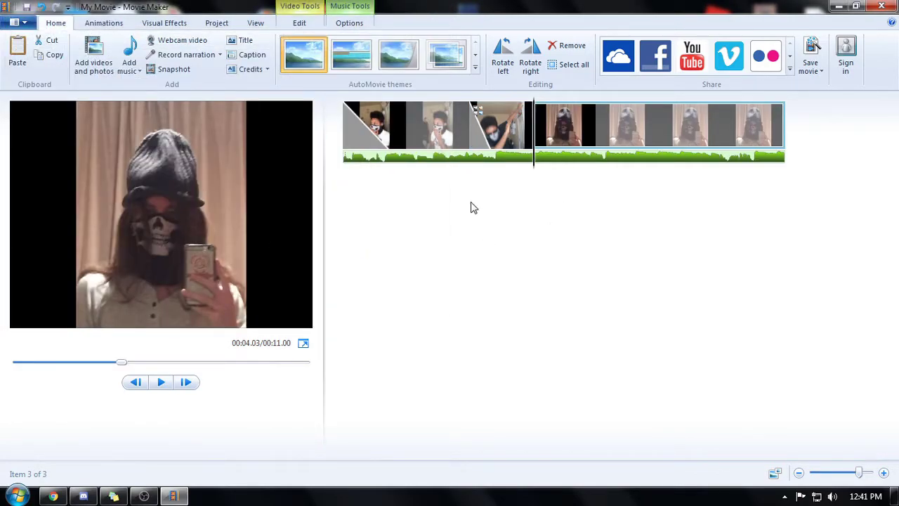
- Play the preview from the first clip, pause, and return to the movie start
double_click(414, 137)
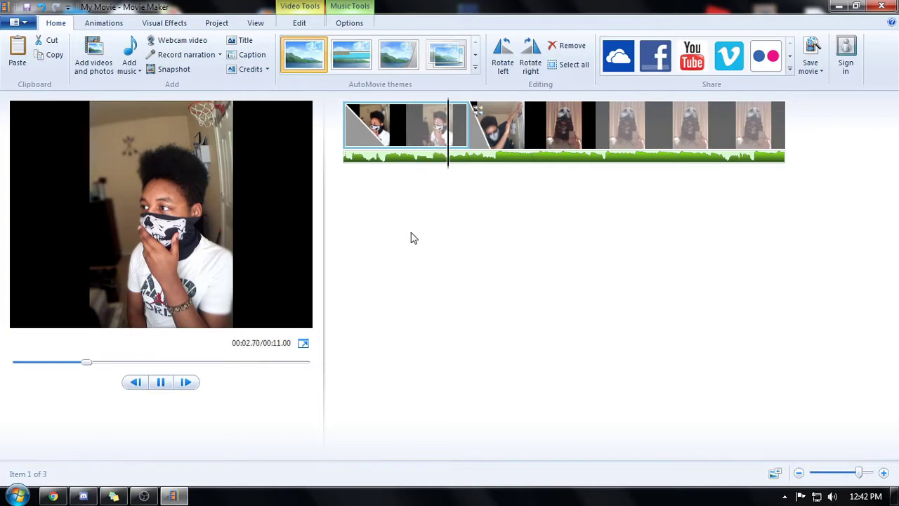
key("space")
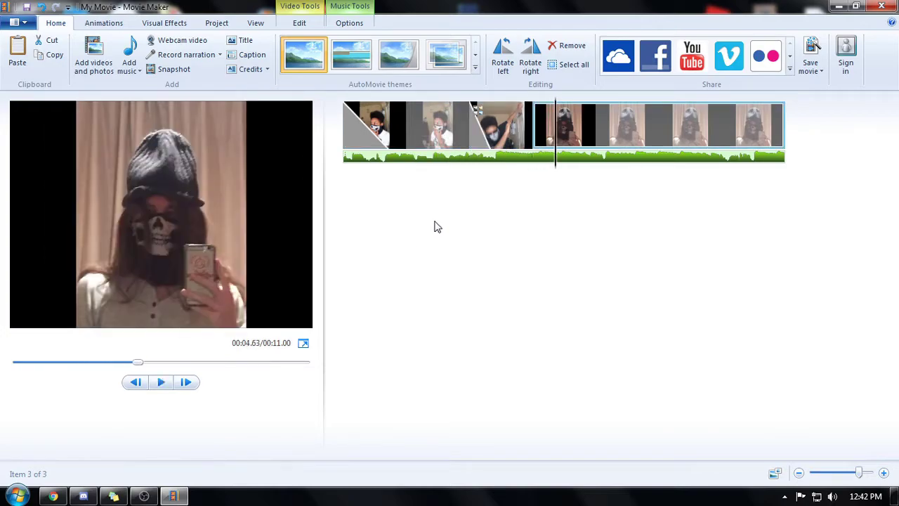
key("Home")
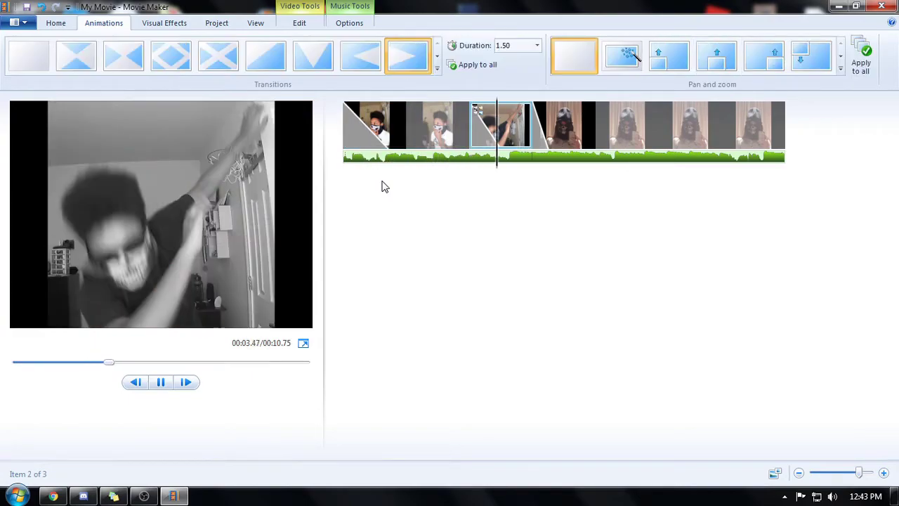
- Pause playback and watch the six-item movie preview full screen
key("space")
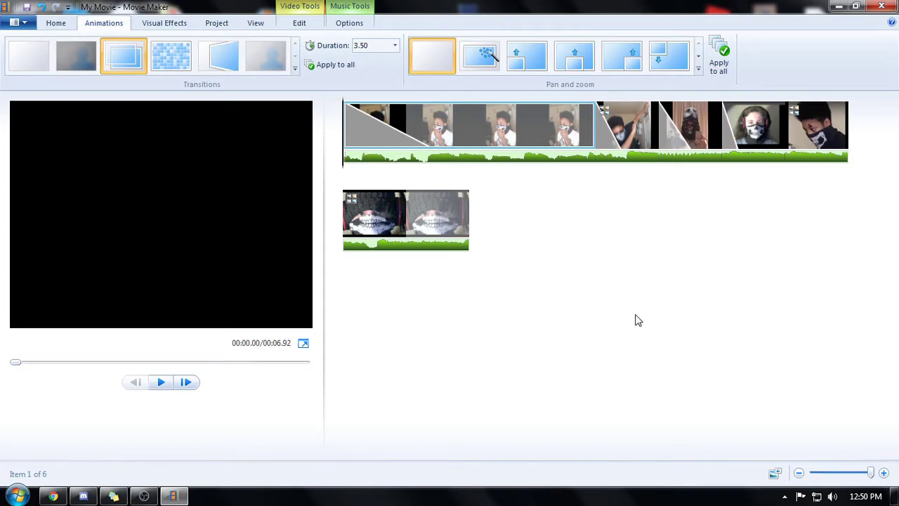
left_click(303, 343)
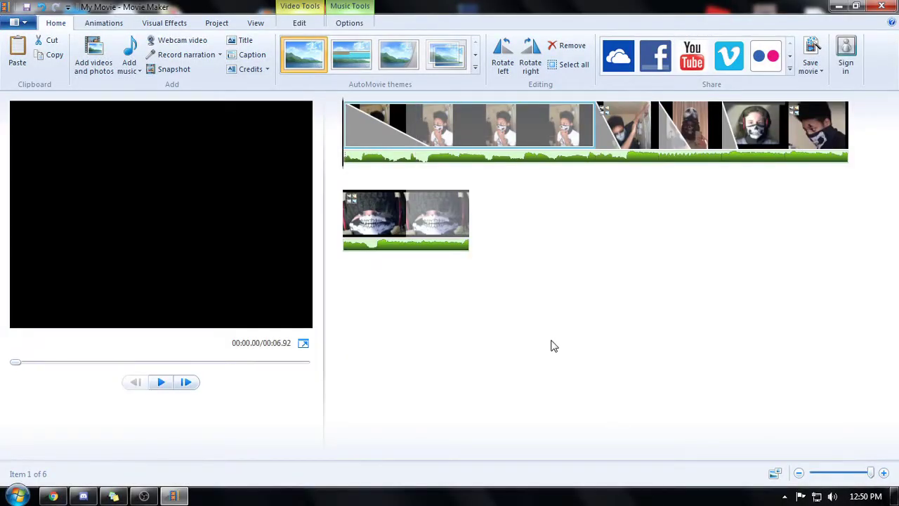
- Look over the View, Project and Visual Effects tabs, then select the last storyboard item
left_click(244, 23)
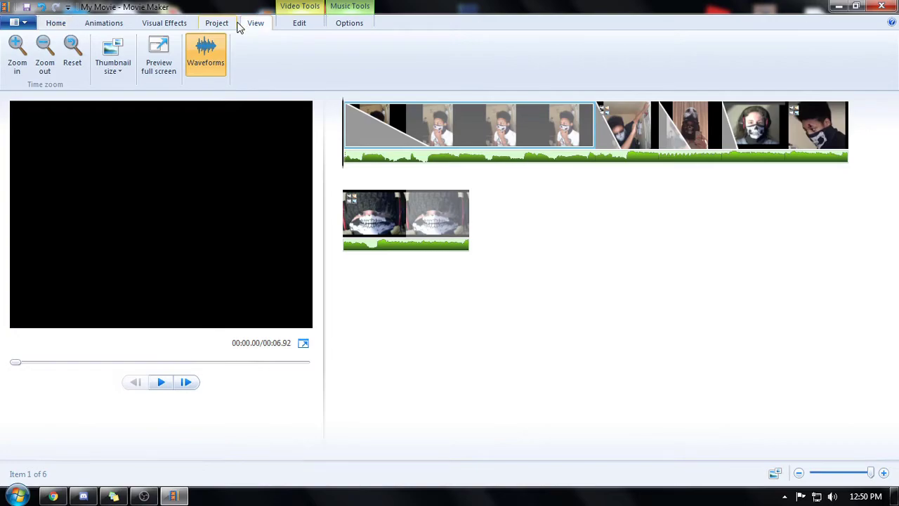
left_click(232, 24)
left_click(187, 25)
left_click(226, 24)
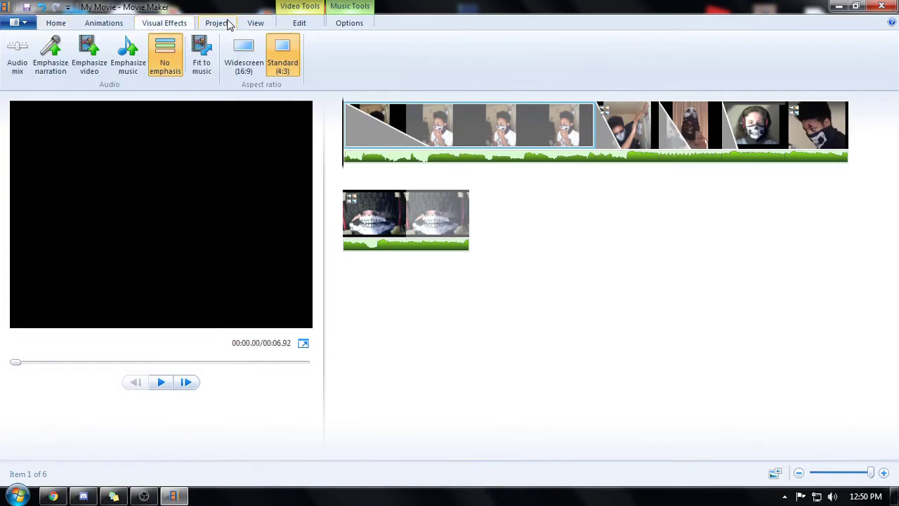
left_click(258, 25)
left_click(415, 261)
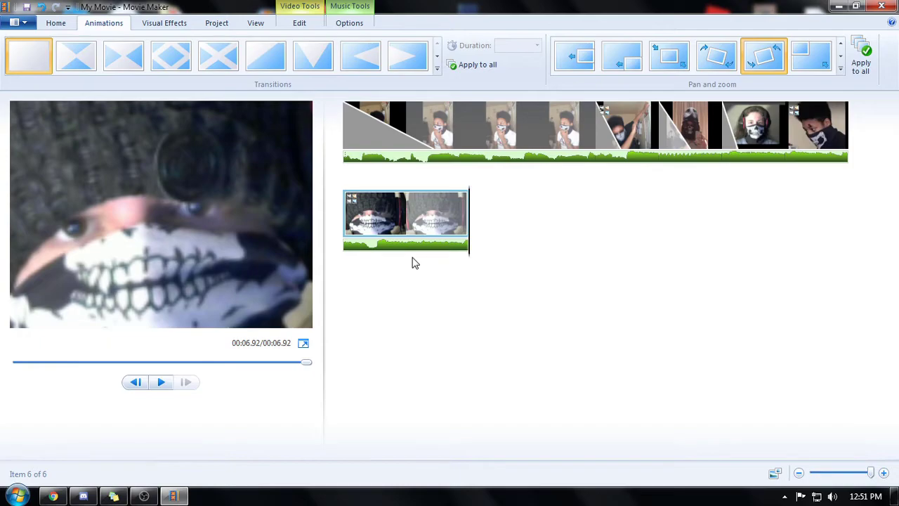
- Look through the Edit, Options, Home, Animations and Visual Effects tabs for the last clip
left_click(317, 24)
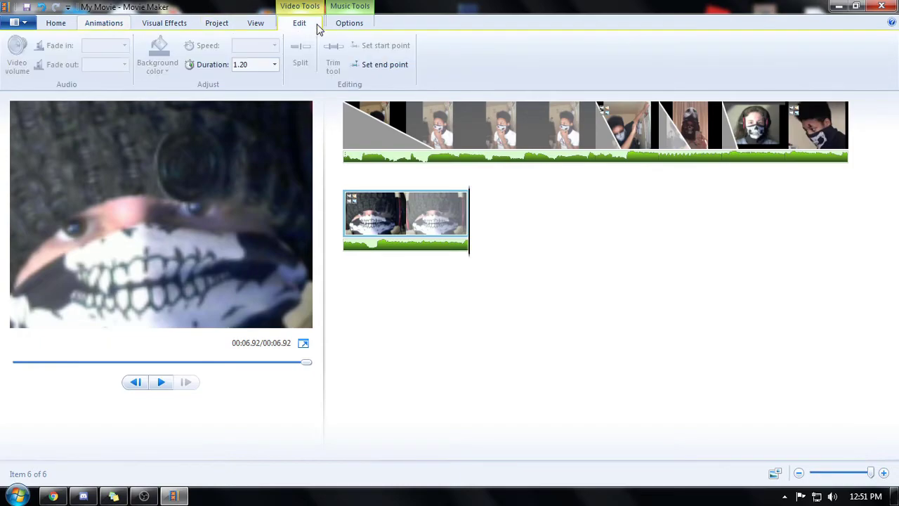
left_click(344, 26)
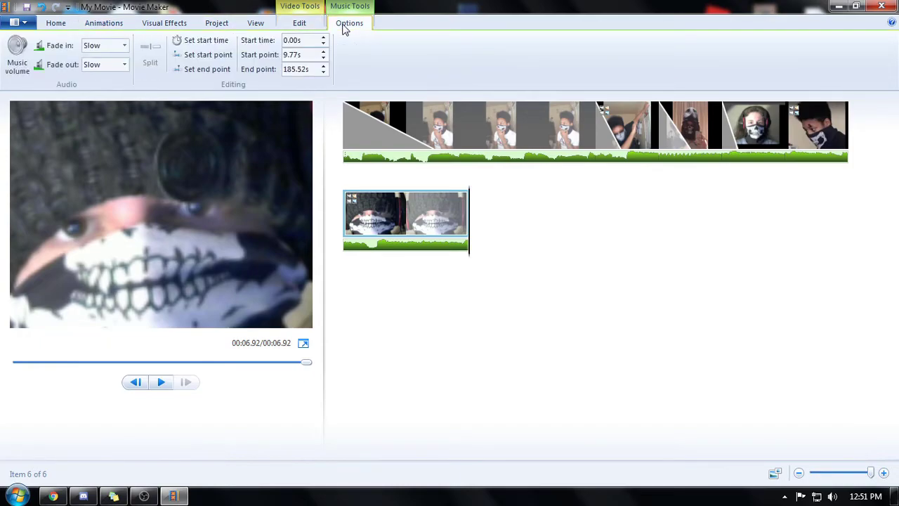
left_click(129, 23)
left_click(162, 24)
left_click(83, 26)
left_click(59, 25)
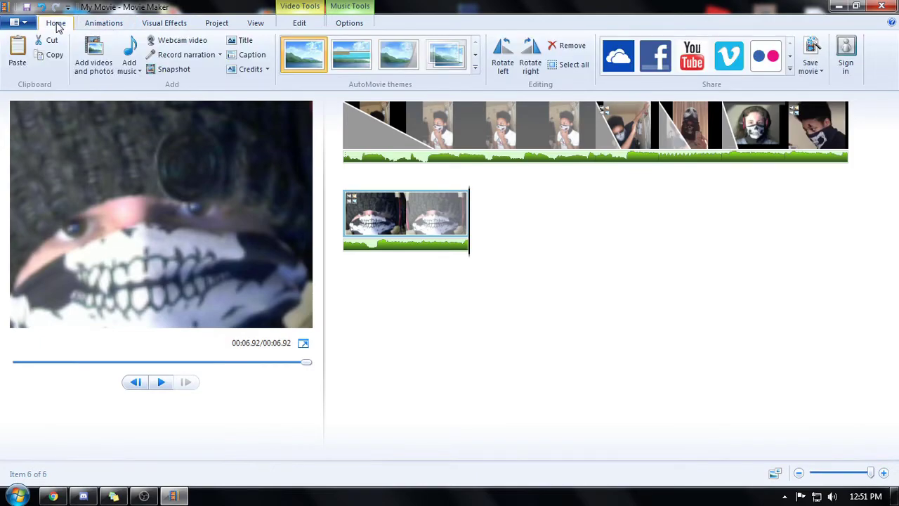
left_click(98, 25)
left_click(50, 27)
left_click(120, 25)
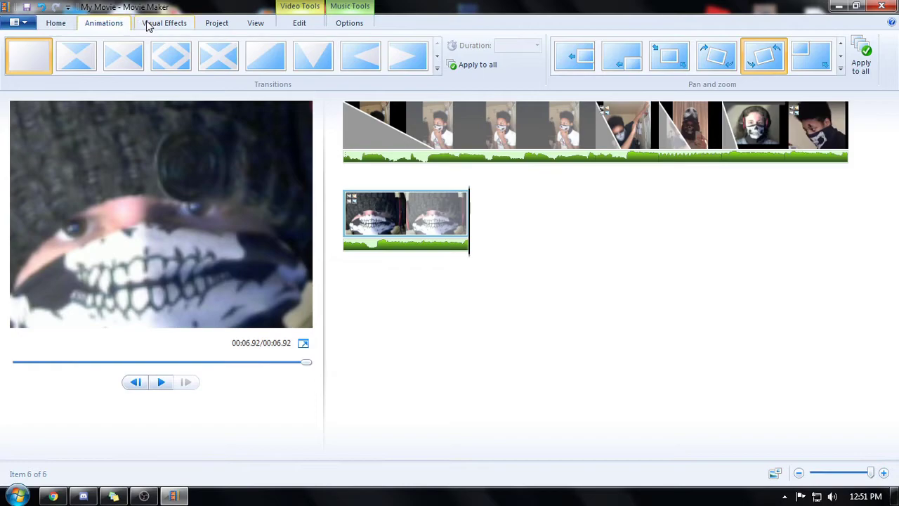
left_click(150, 27)
left_click(114, 26)
- Play and pause the movie preview with the Visual Effects tab showing
left_click(150, 26)
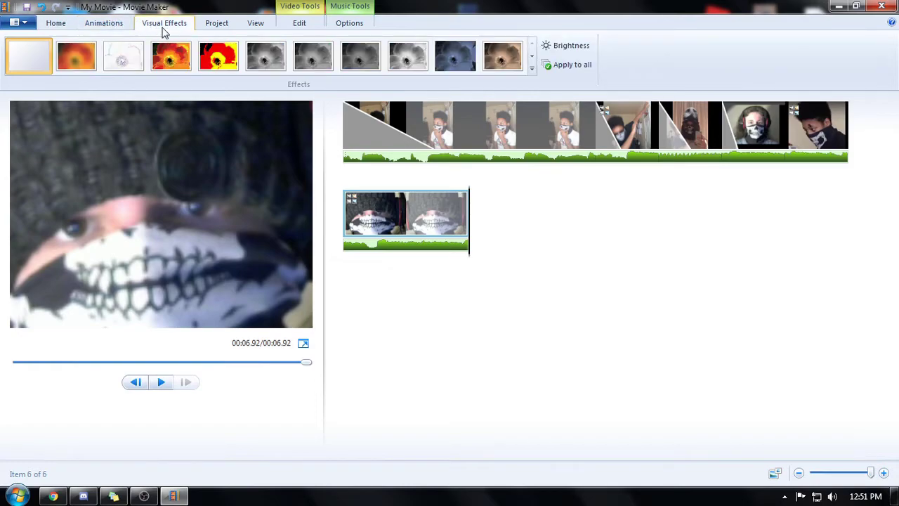
key("space")
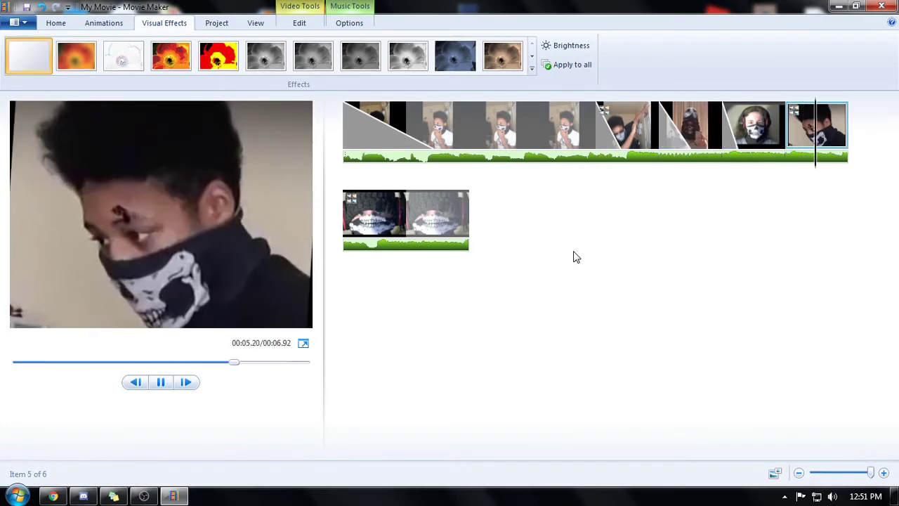
key("space")
- Apply an Artistic visual effect to the fourth storyboard item and replay the movie
left_click(728, 119)
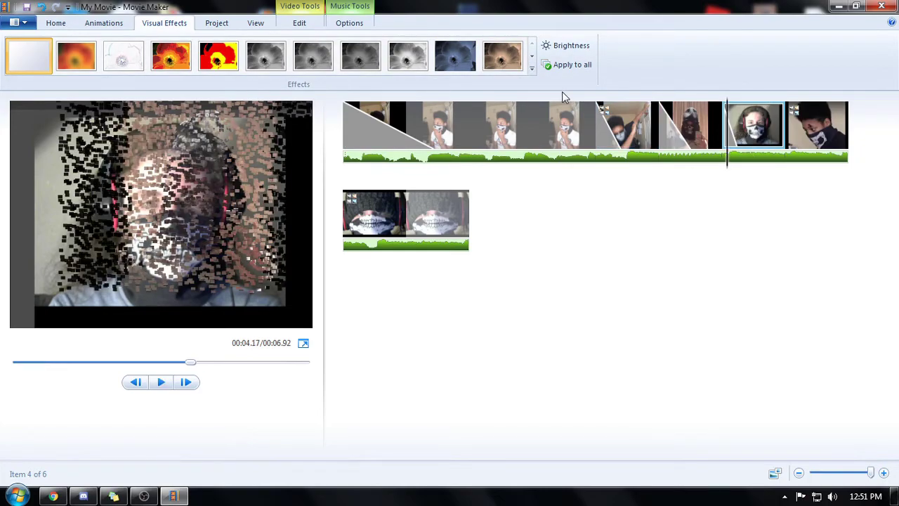
left_click(532, 68)
left_click(171, 118)
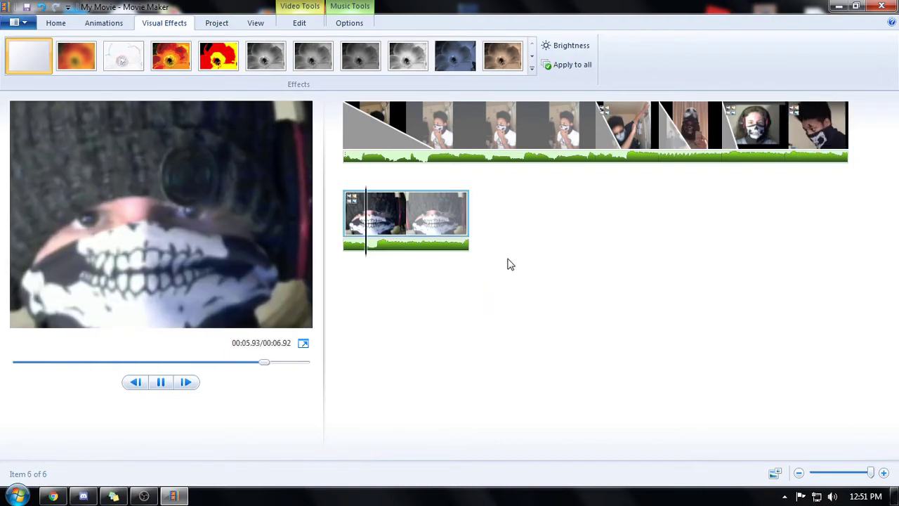
key("space")
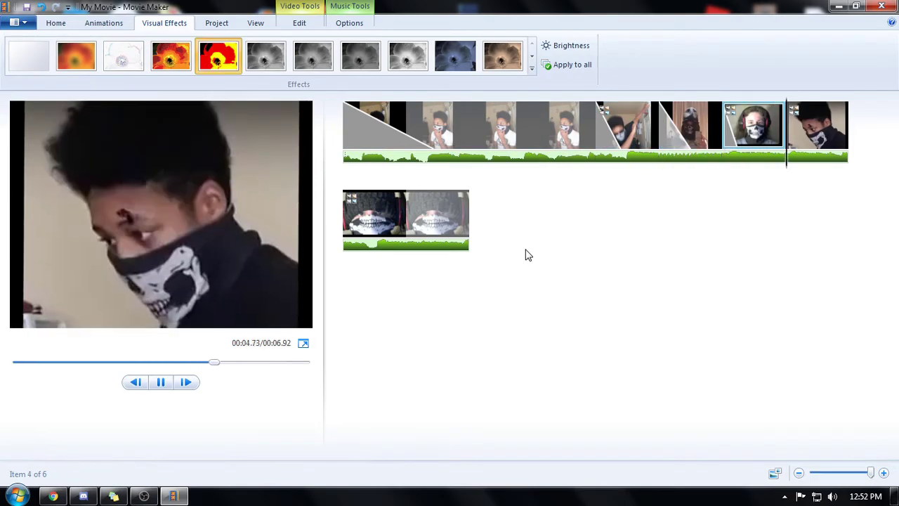
key("space")
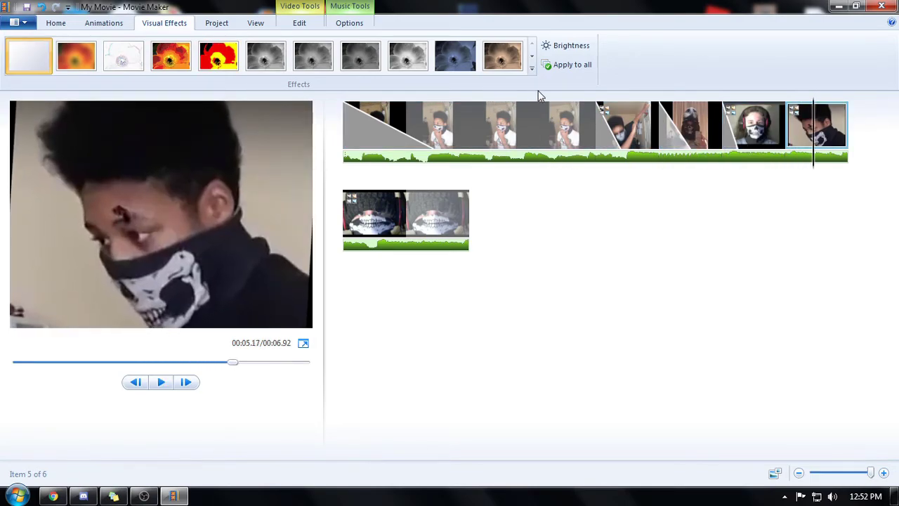
- Apply a blue-tinted visual effect to the fourth item and preview the movie
left_click(533, 68)
scroll(281, 135, "down", 3)
left_click(720, 131)
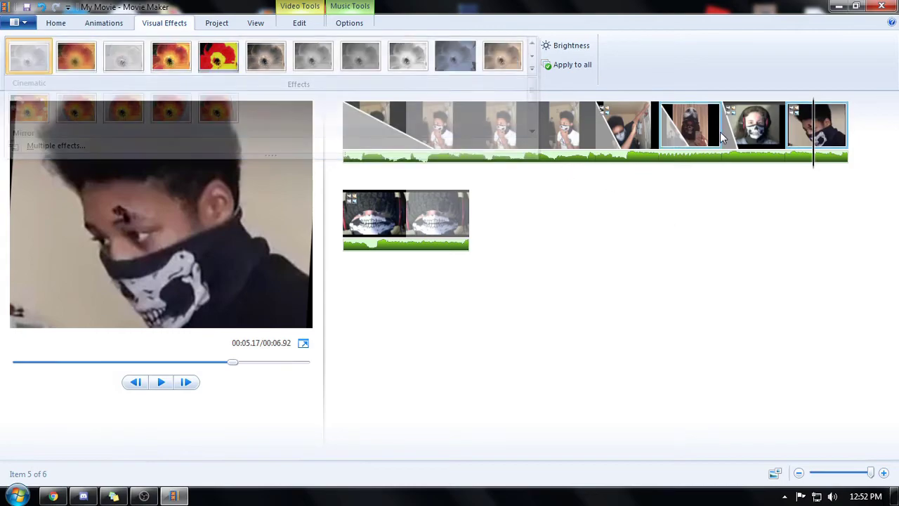
left_click(720, 131)
left_click(532, 68)
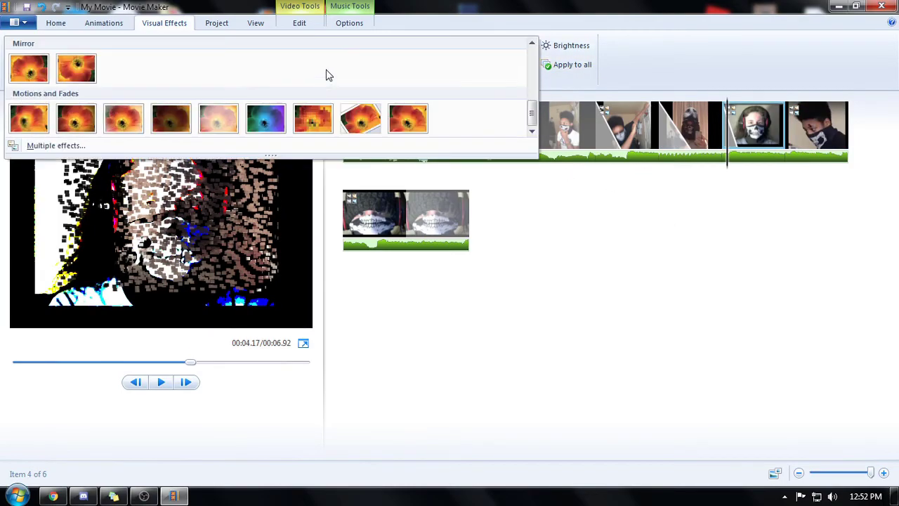
left_click(266, 118)
key("space")
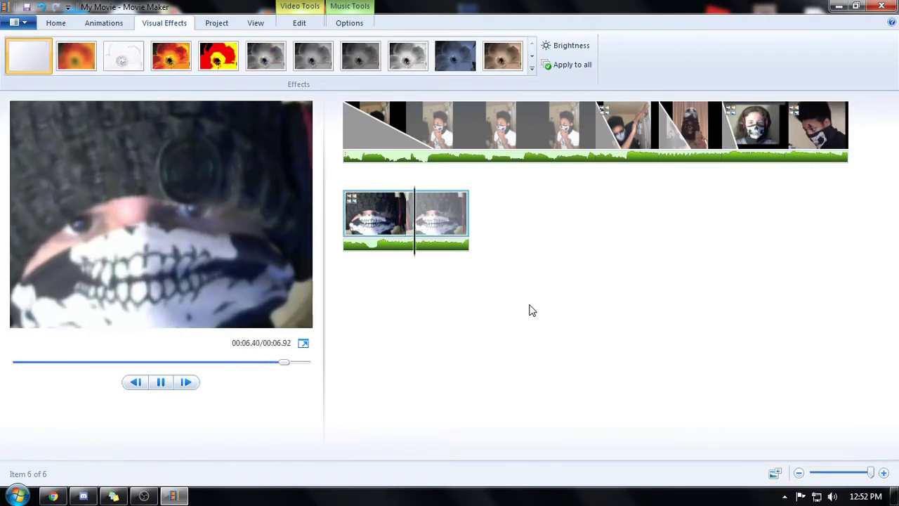
key("space")
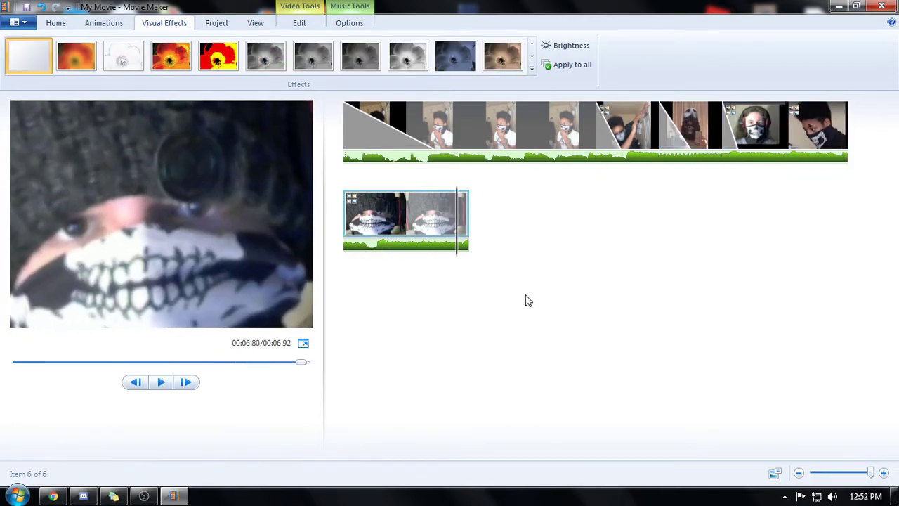
- Try sepia on the last clip, undo it, and apply Fade in from white instead
left_click(522, 68)
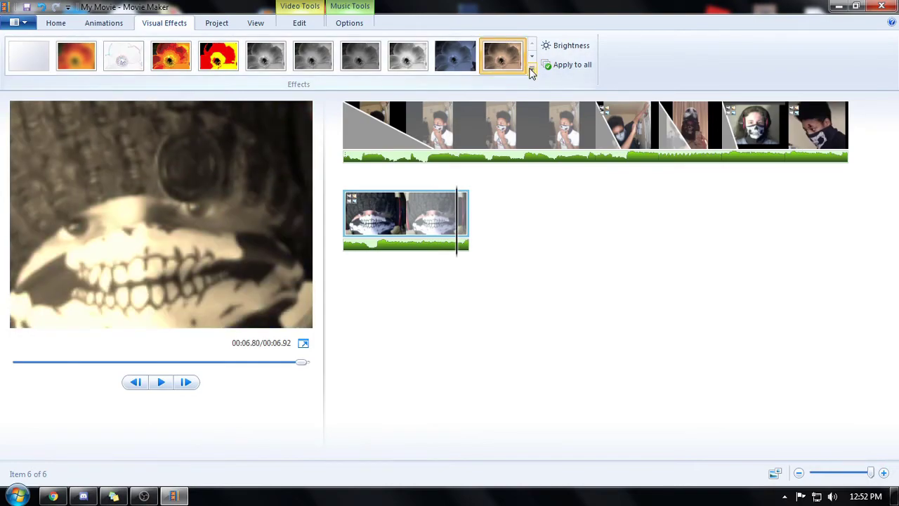
key("ctrl+z")
left_click(531, 71)
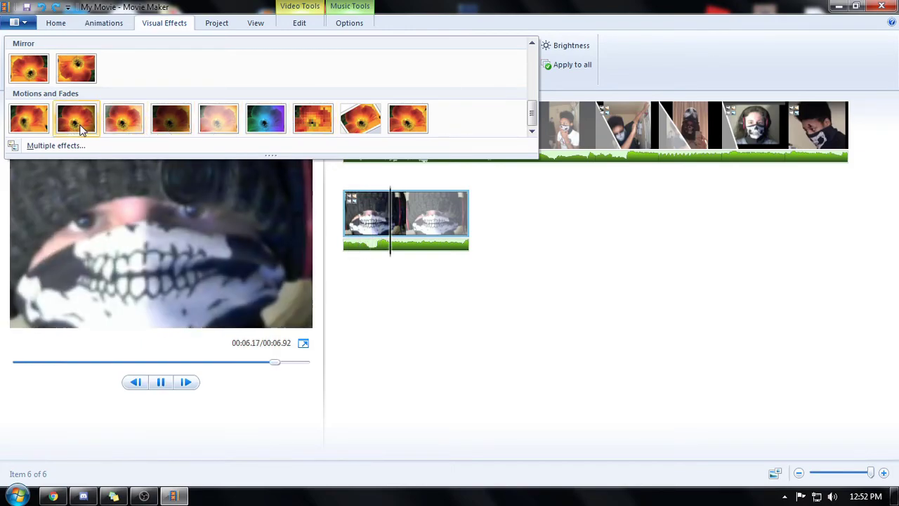
left_click(123, 119)
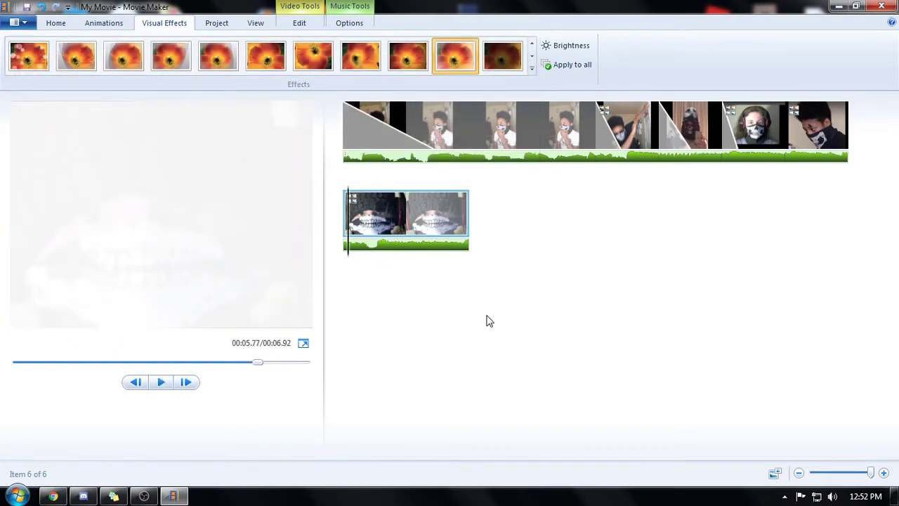